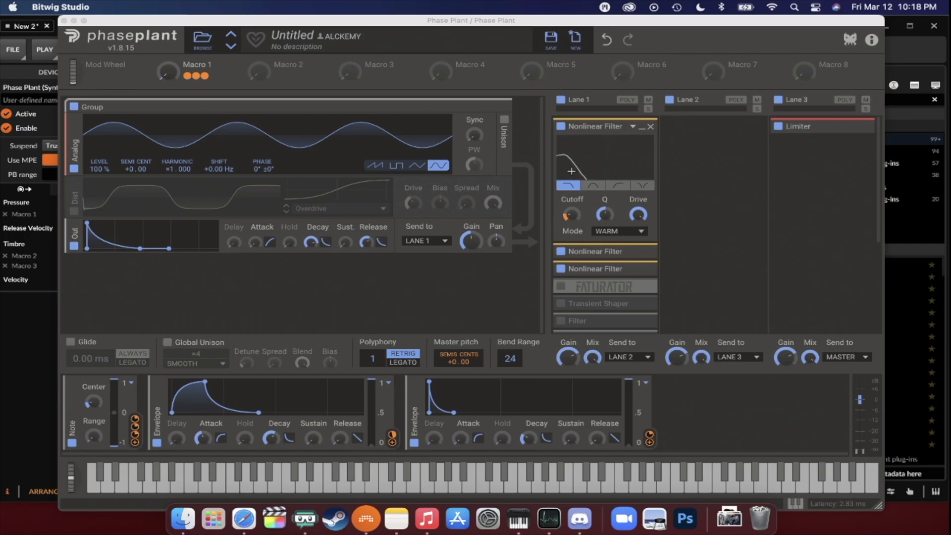
- Add a Multipass effect to Lane 2, open its editor and close it again
left_click(721, 404)
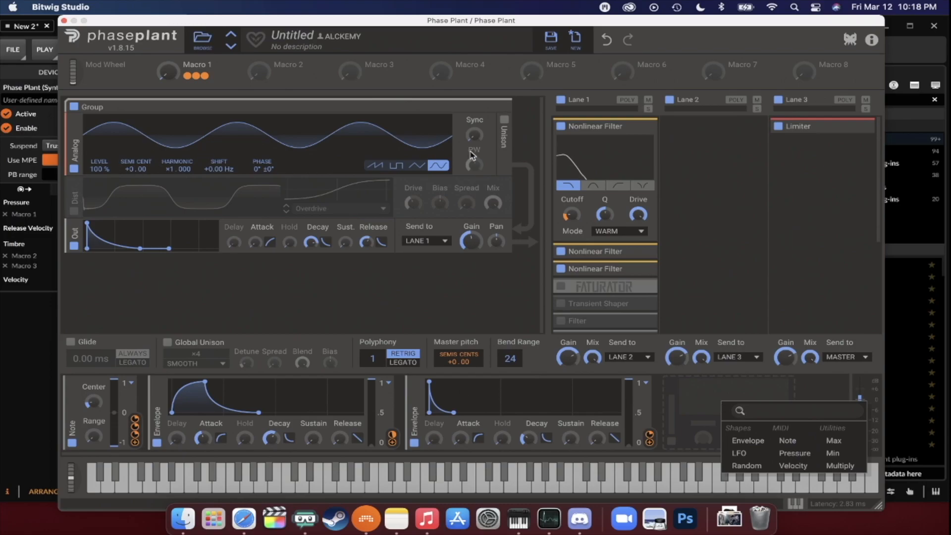
left_click(689, 158)
left_click(737, 160)
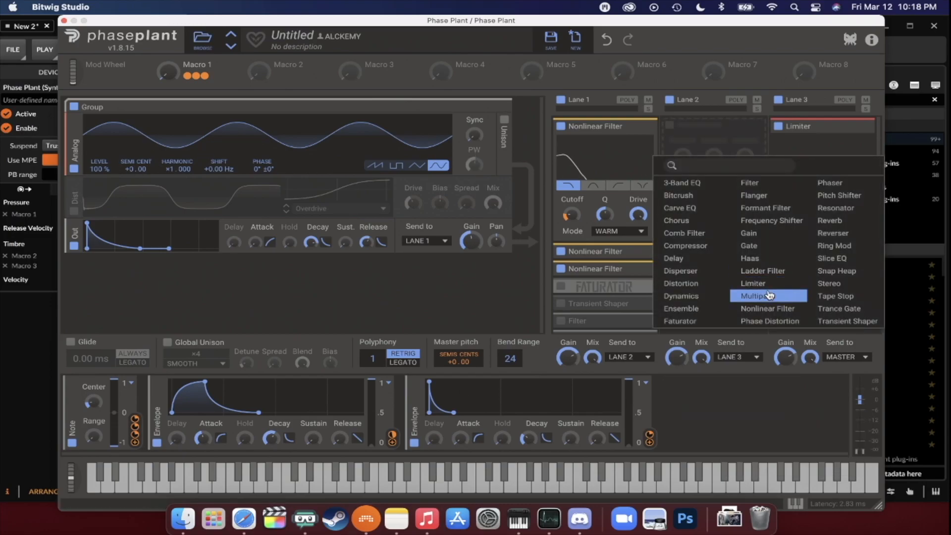
left_click(769, 296)
left_click(752, 145)
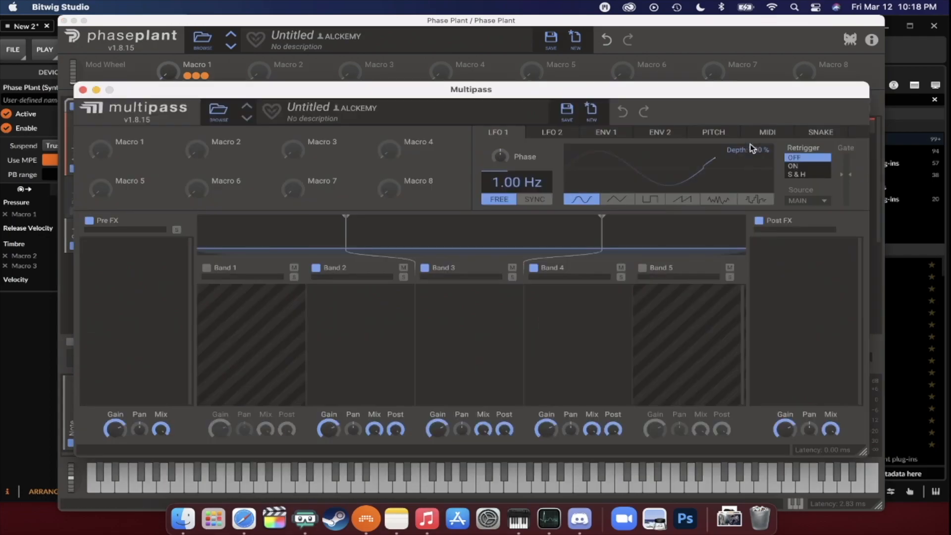
left_click(83, 90)
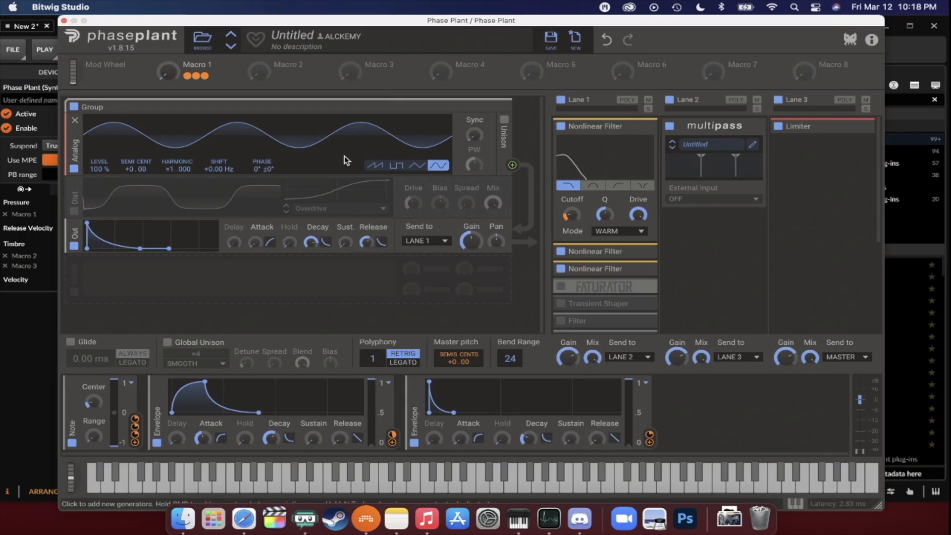
- Open the built-in Phase Invaders game and dismiss it without playing
left_click(850, 39)
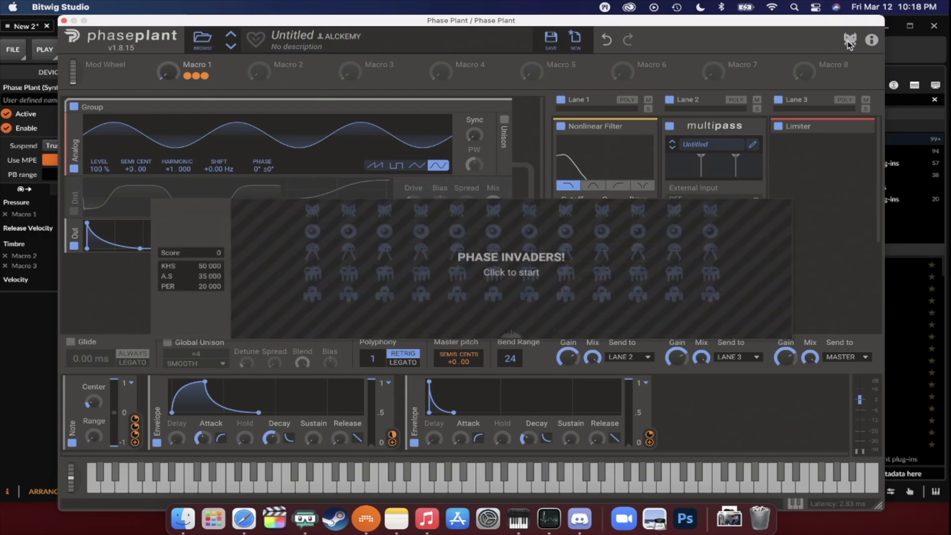
left_click(522, 114)
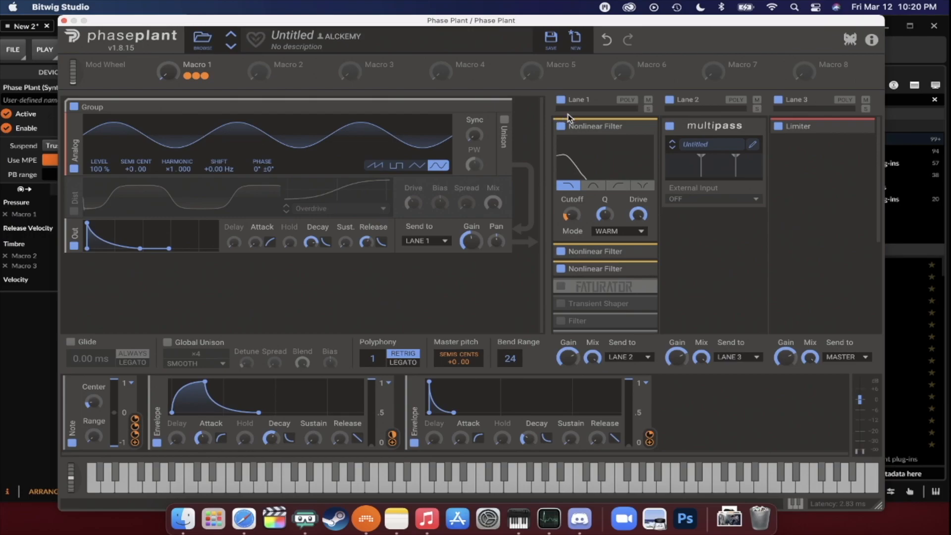
- Add a Random modulator after the two envelopes and collapse it
left_click(709, 398)
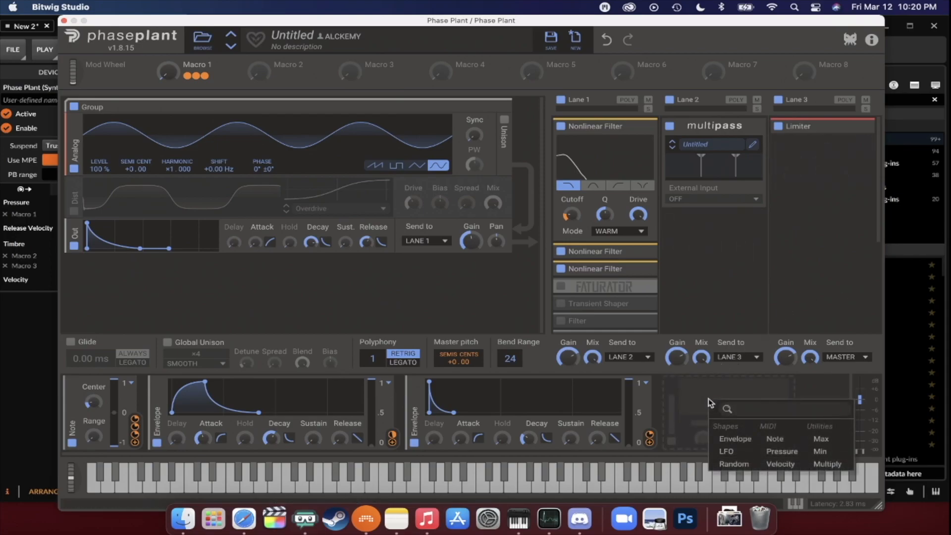
left_click(736, 464)
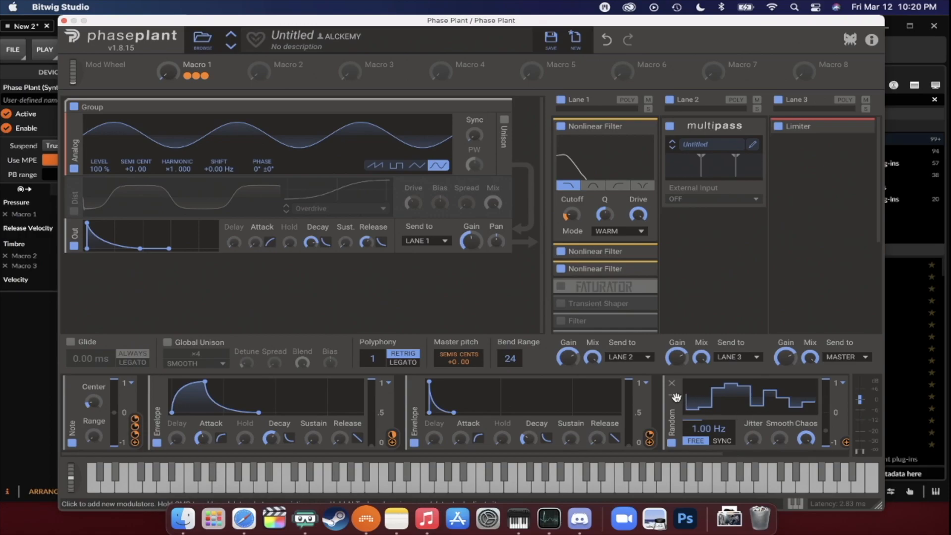
left_click(673, 396)
- Add an LFO modulator and reshape its sine curve with an extra point at about 75% near grid position 5
left_click(749, 403)
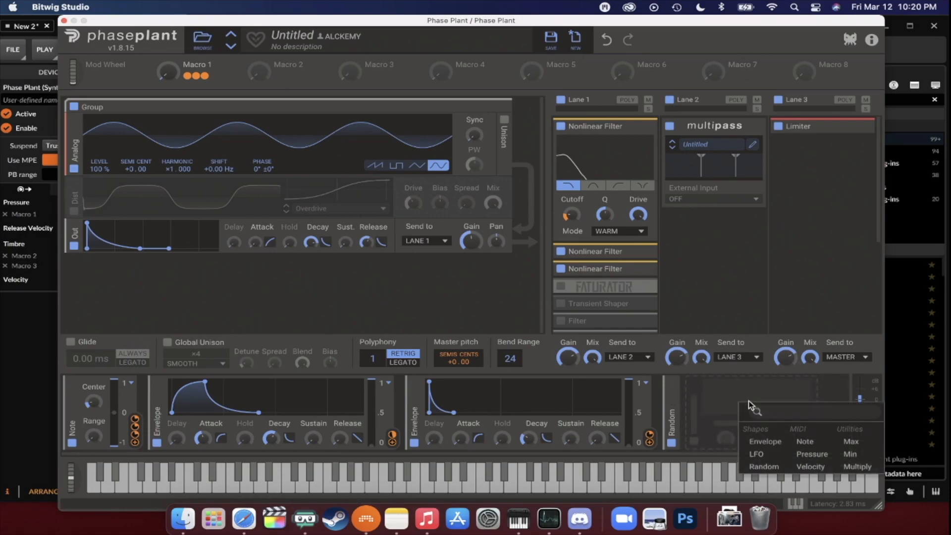
left_click(756, 454)
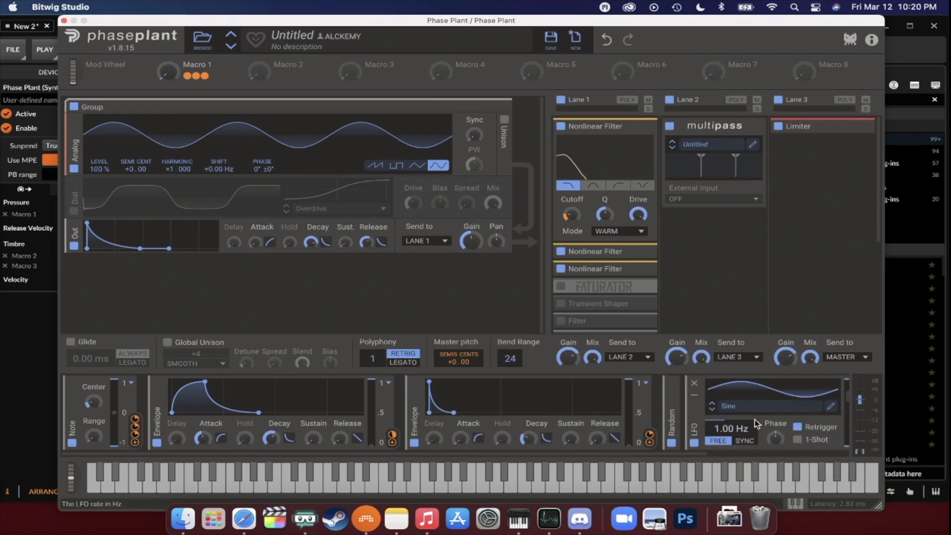
left_click(831, 405)
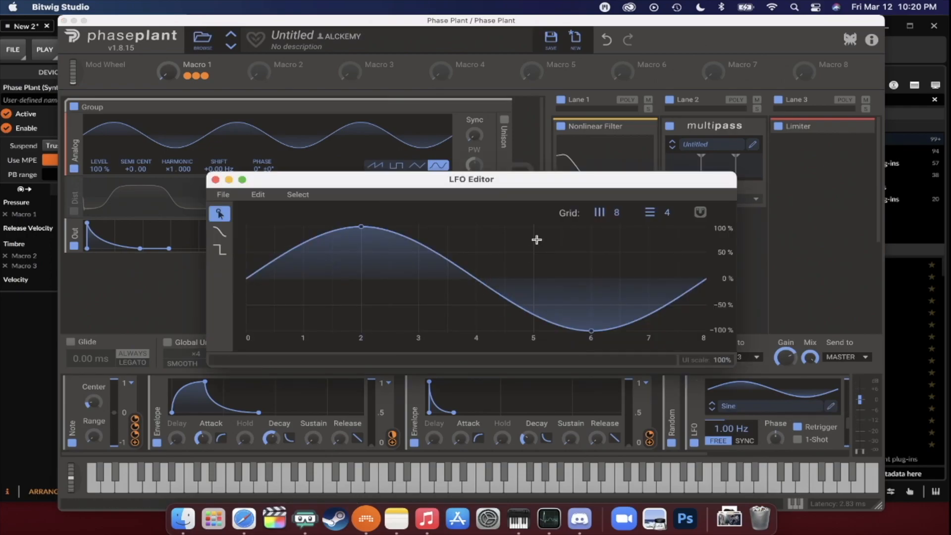
left_click_drag(508, 296, 539, 239)
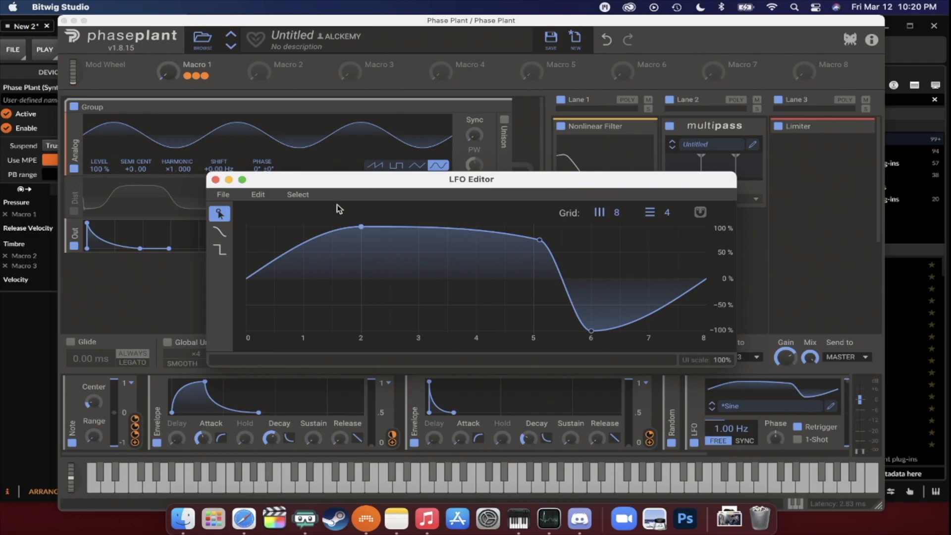
left_click(215, 179)
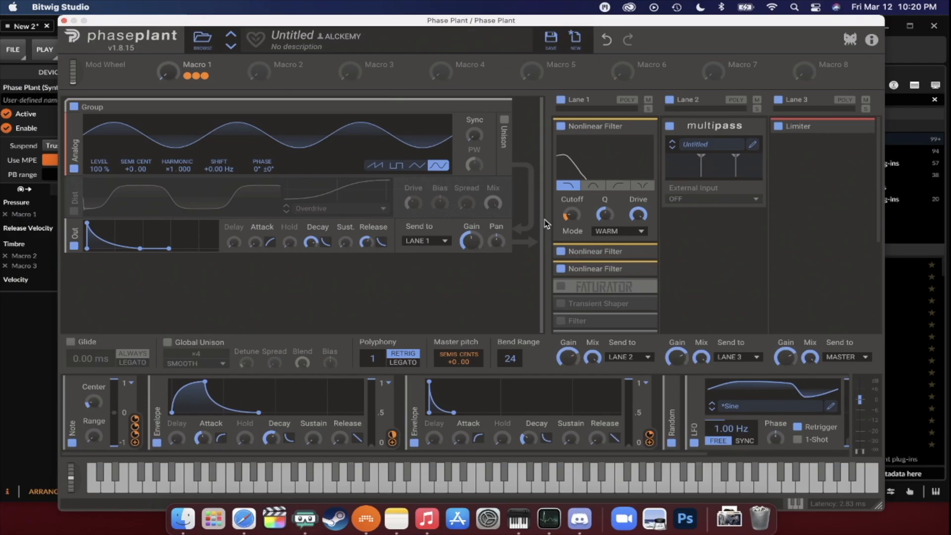
- Bypass Multipass in Lane 2 and give the Analog oscillator a sawtooth wave with unison enabled
left_click(668, 124)
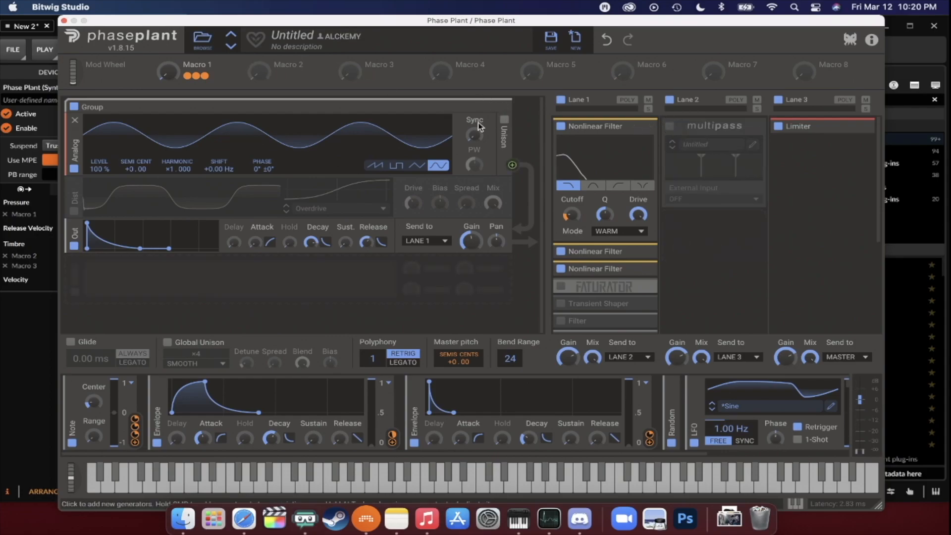
left_click(505, 120)
left_click(375, 165)
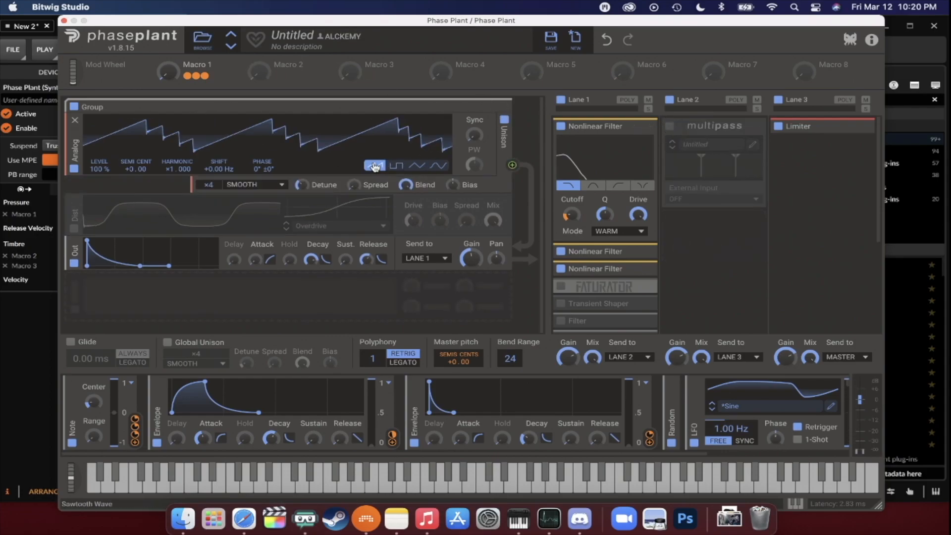
- Enable the Faturator, Transient Shaper, Filter and 3-Band EQ in Lane 1, plus the oscillator group's Overdrive distortion
scroll(628, 176, "down", 2)
scroll(628, 175, "down", 3)
left_click(561, 158)
left_click(560, 174)
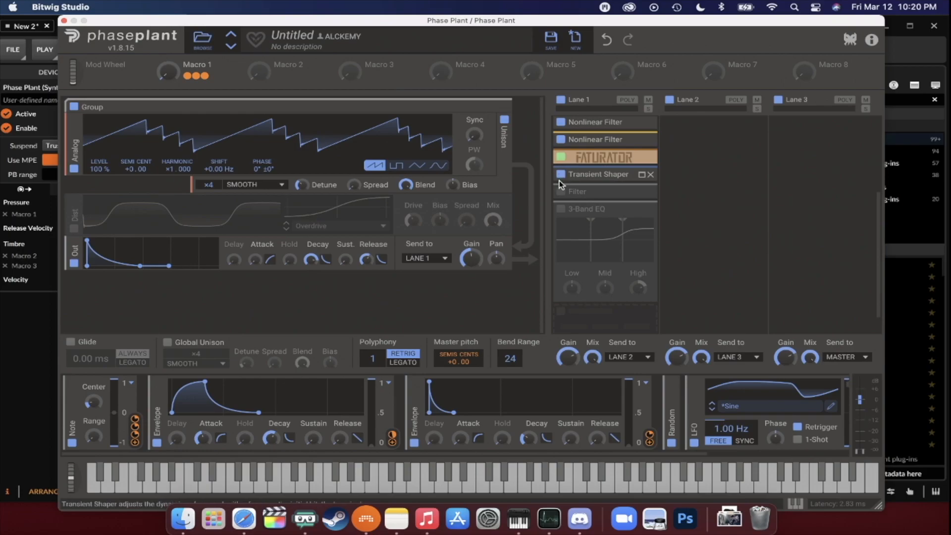
left_click(561, 191)
left_click(560, 208)
left_click(74, 228)
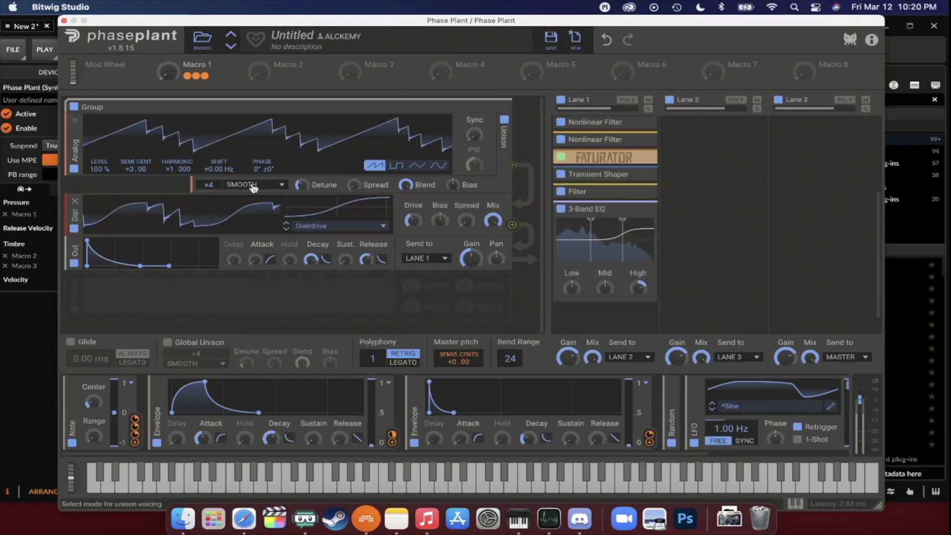
- Try out Macro 1 on the sound and collapse Multipass in Lane 2
mouse_move(169, 72)
left_mouse_down()
mouse_move(168, 40)
mouse_move(168, 72)
left_mouse_up()
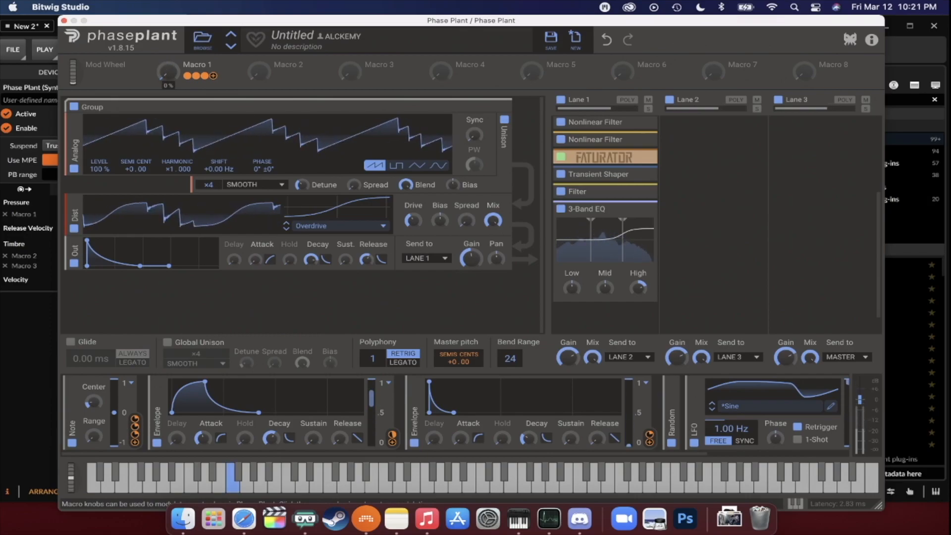
scroll(568, 171, "up", 5)
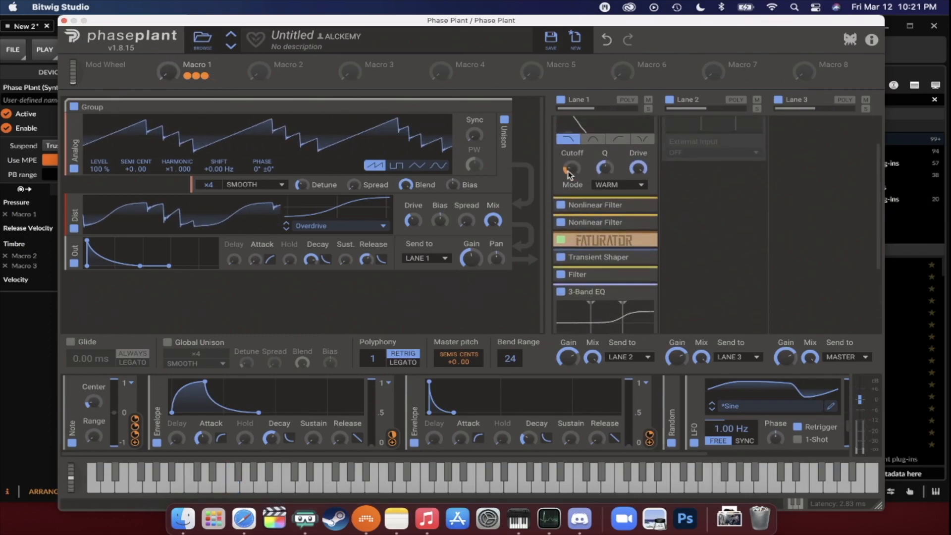
left_click(752, 127)
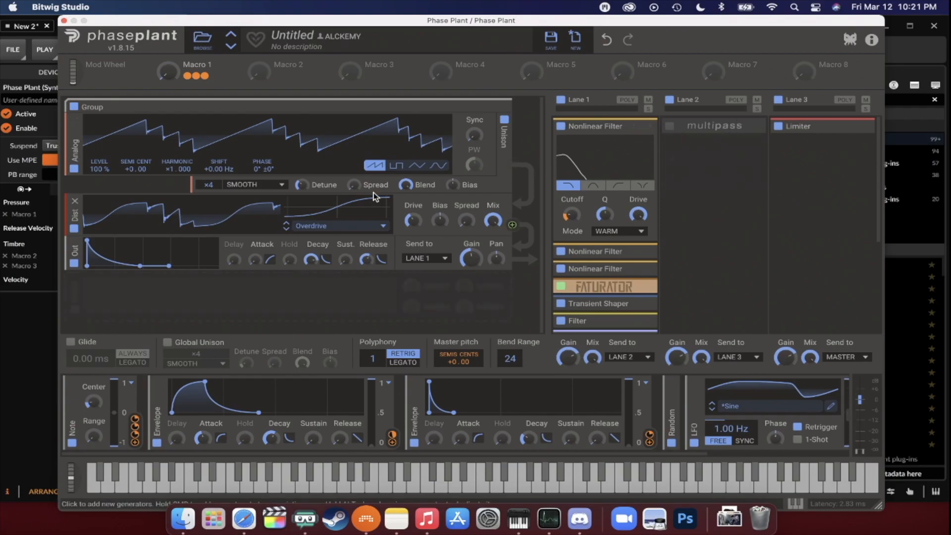
scroll(621, 163, "down", 3)
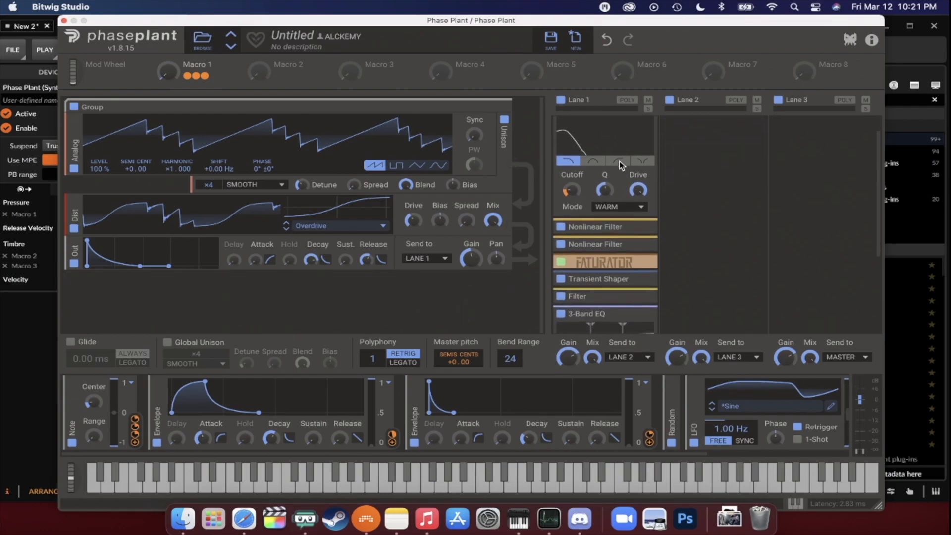
scroll(622, 165, "up", 3)
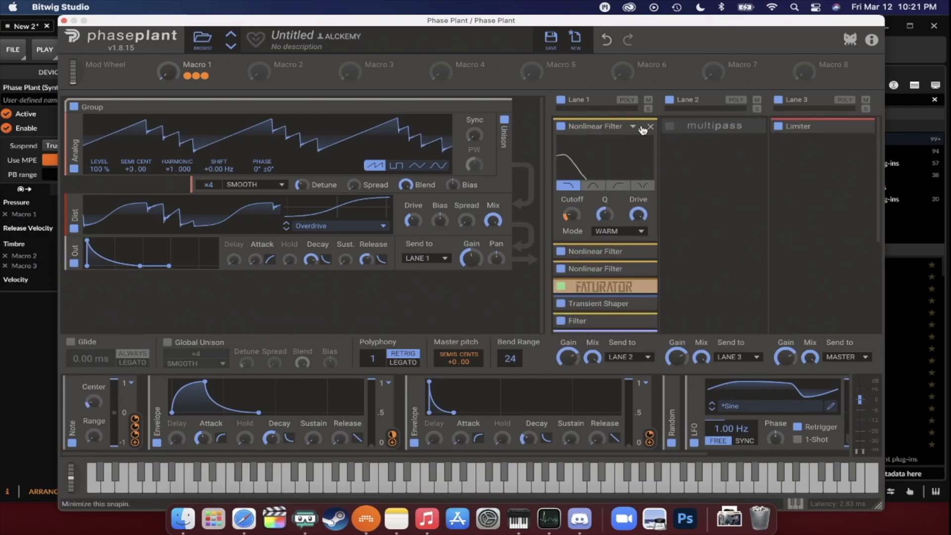
- Collapse the first Nonlinear Filter in Lane 1, and expand and bypass the Filter effect
left_click(642, 128)
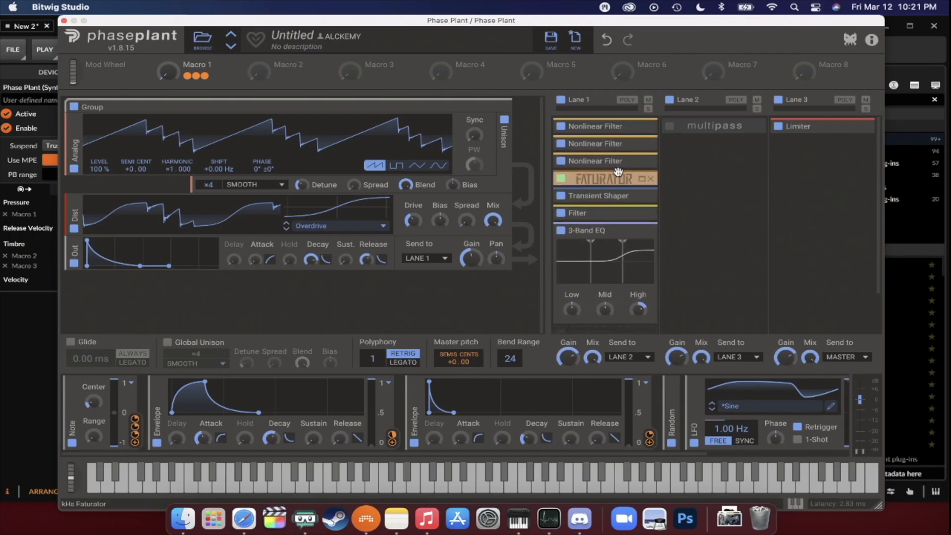
left_click(642, 179)
left_click(642, 178)
left_click(643, 214)
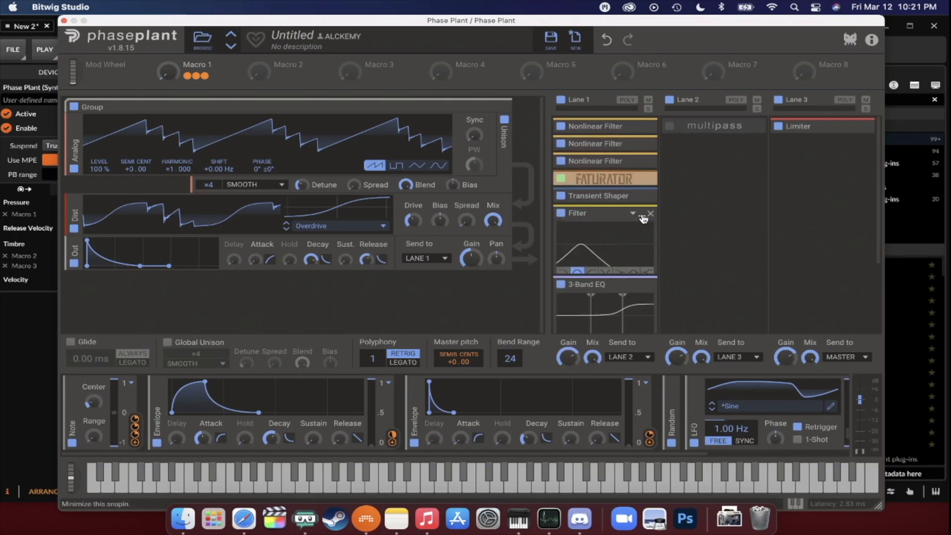
left_click(561, 214)
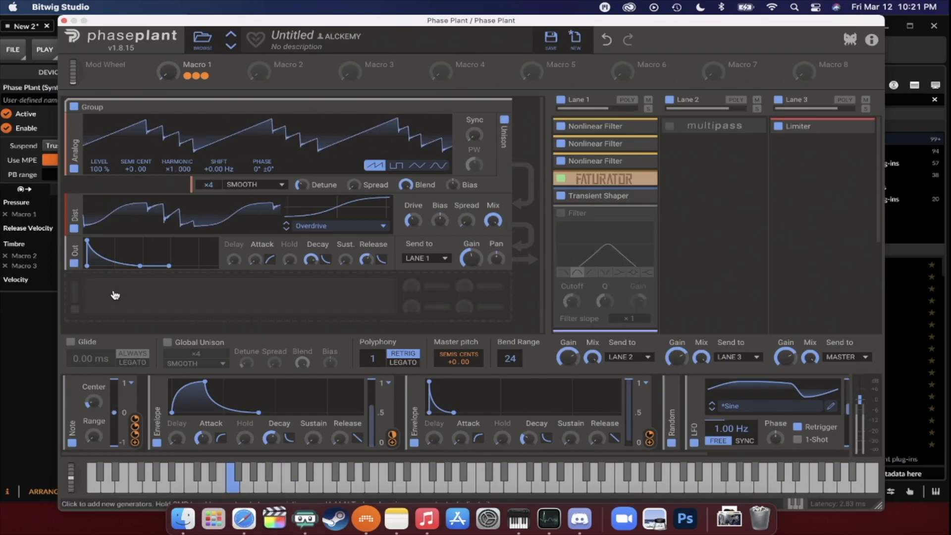
- Raise Macro 1 while auditioning the sound, and remove Multipass from Lane 2
left_click_drag(170, 74, 170, 54)
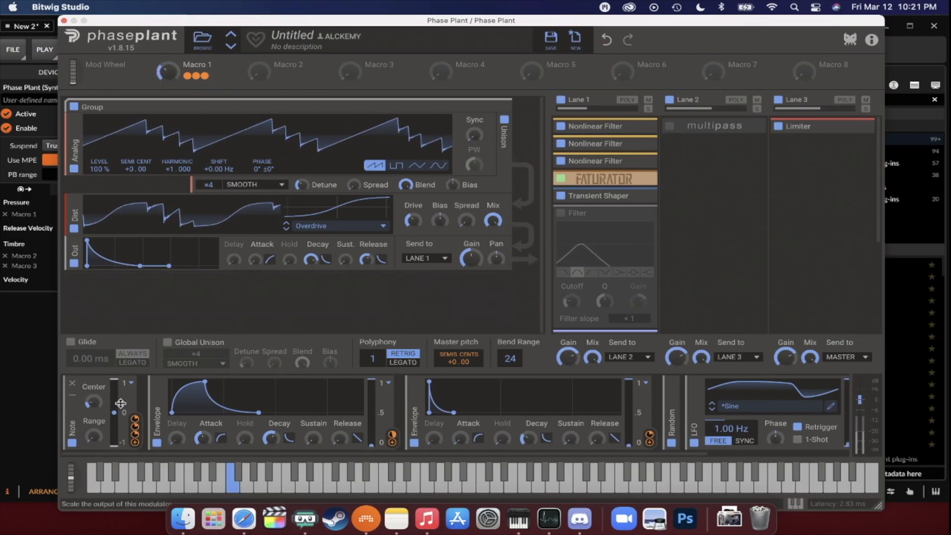
left_click_drag(78, 479, 73, 498)
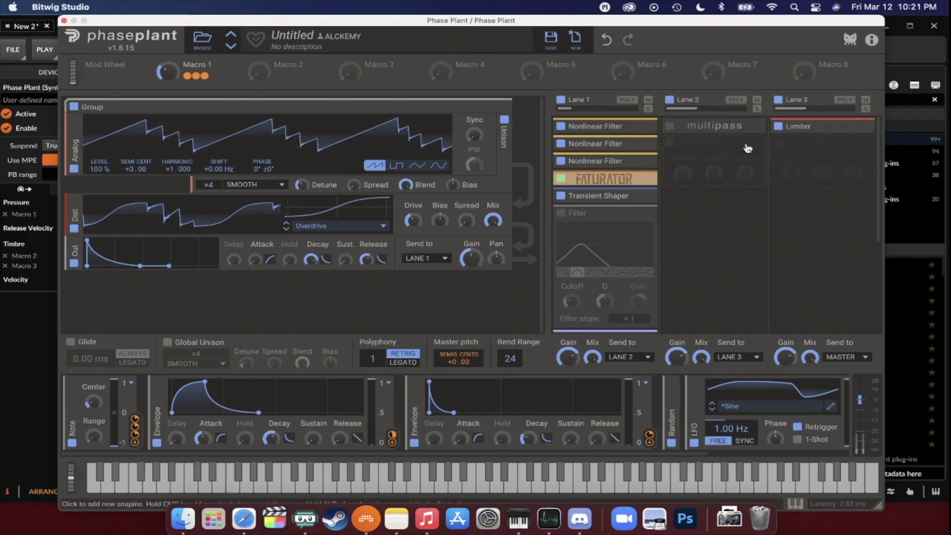
left_click(759, 127)
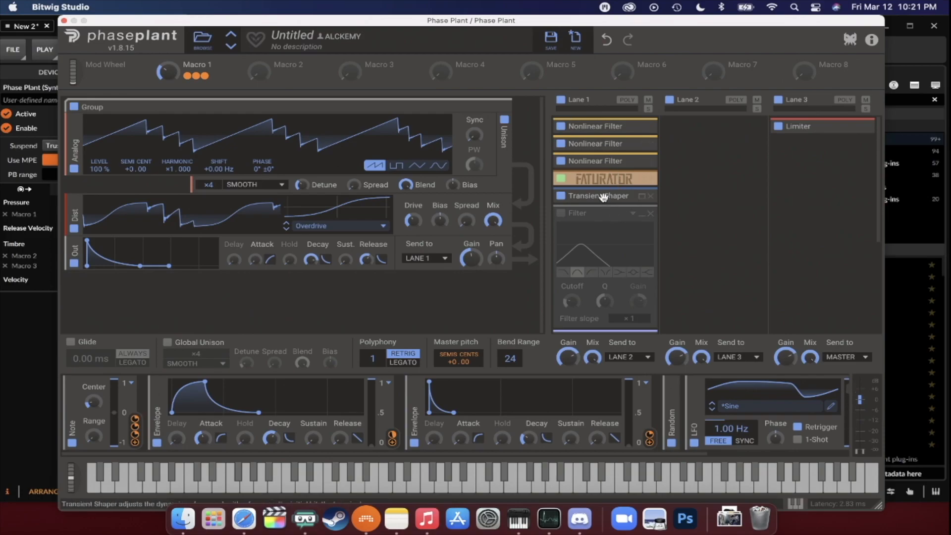
mouse_move(472, 136)
left_mouse_down()
mouse_move(472, 120)
mouse_move(472, 136)
left_mouse_up()
- Expand the first Nonlinear Filter in Lane 1 and compare its curve with the second Nonlinear Filter's
left_click(644, 127)
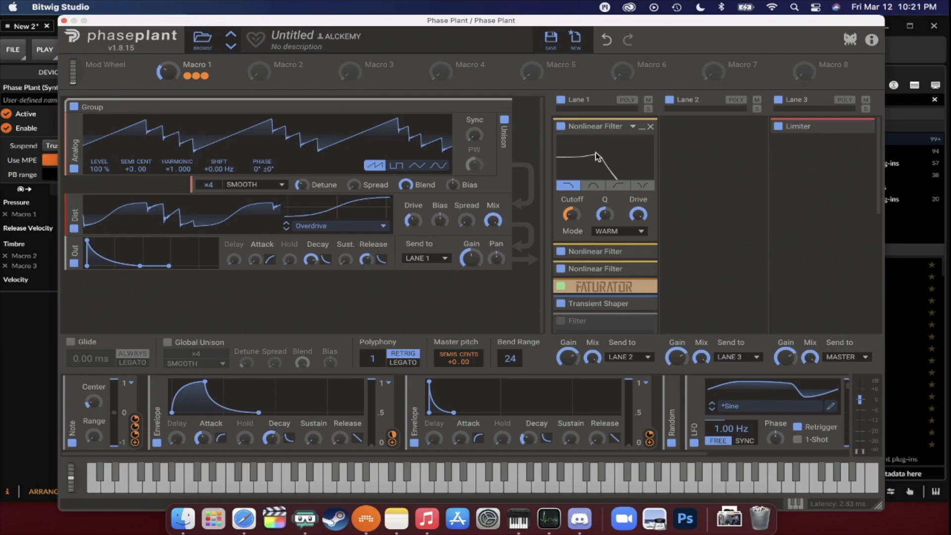
left_click_drag(595, 150, 628, 166)
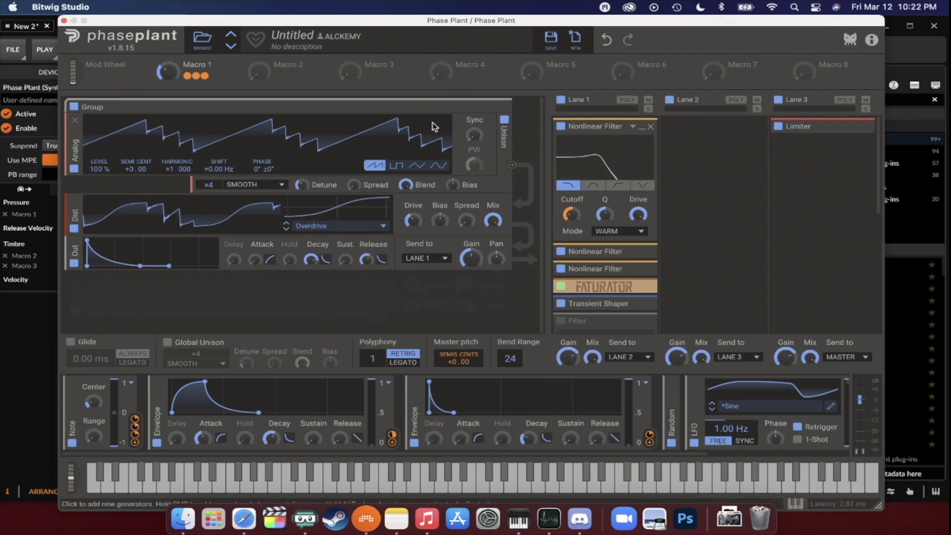
left_click(641, 253)
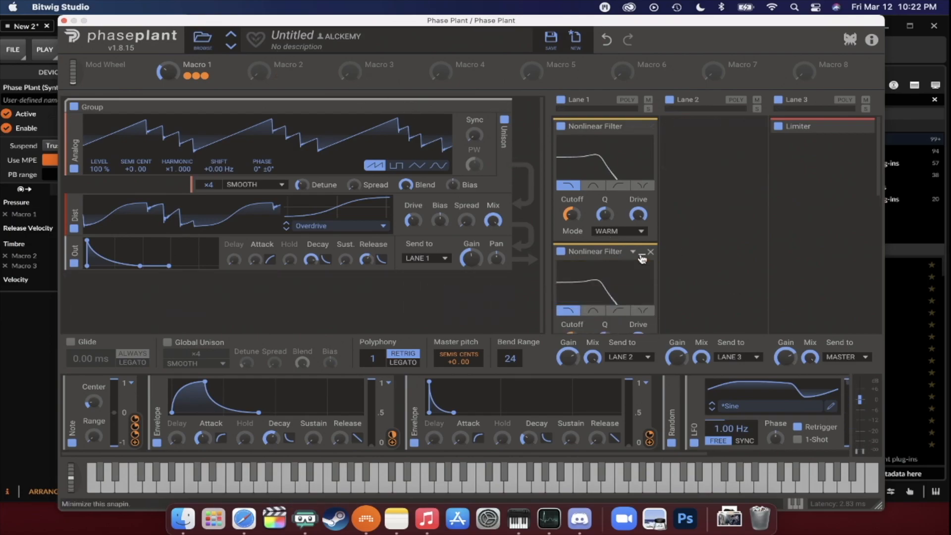
left_click(641, 256)
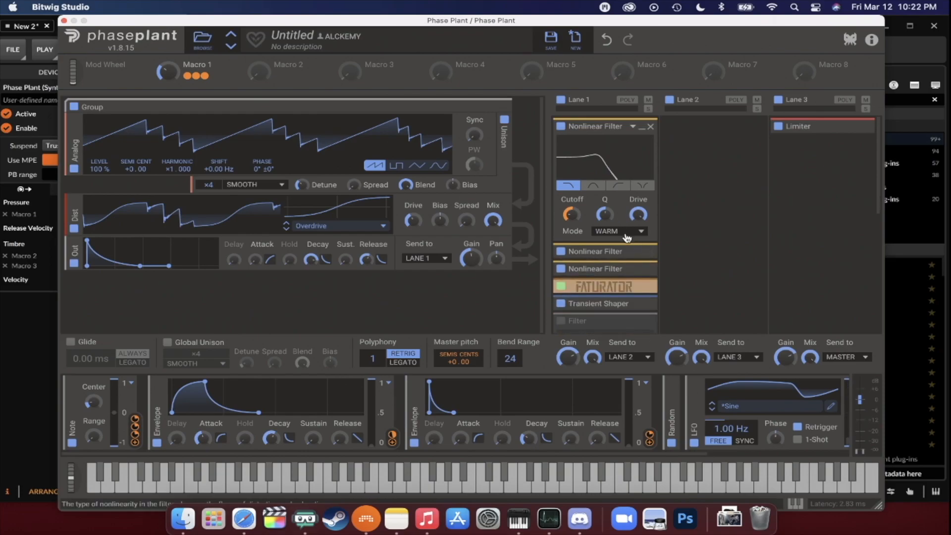
scroll(627, 238, "down", 3)
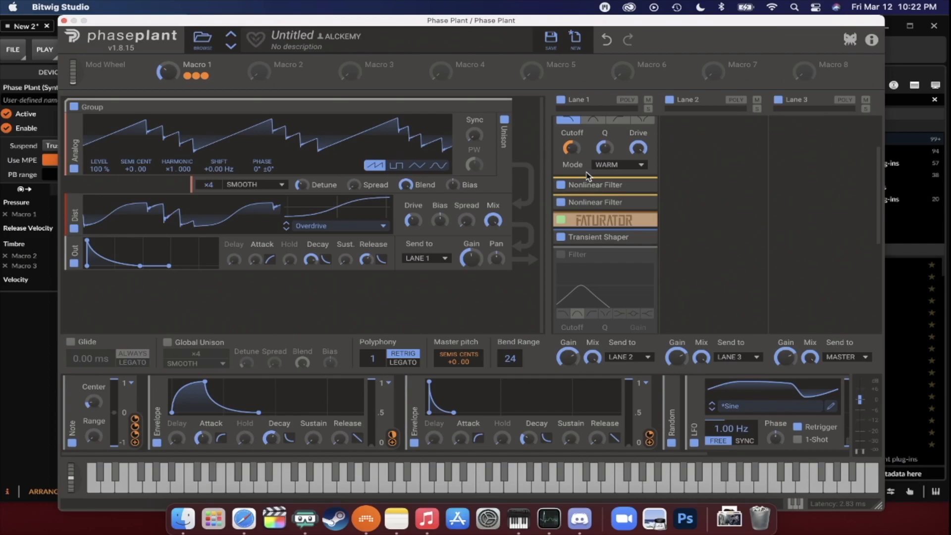
scroll(589, 176, "up", 3)
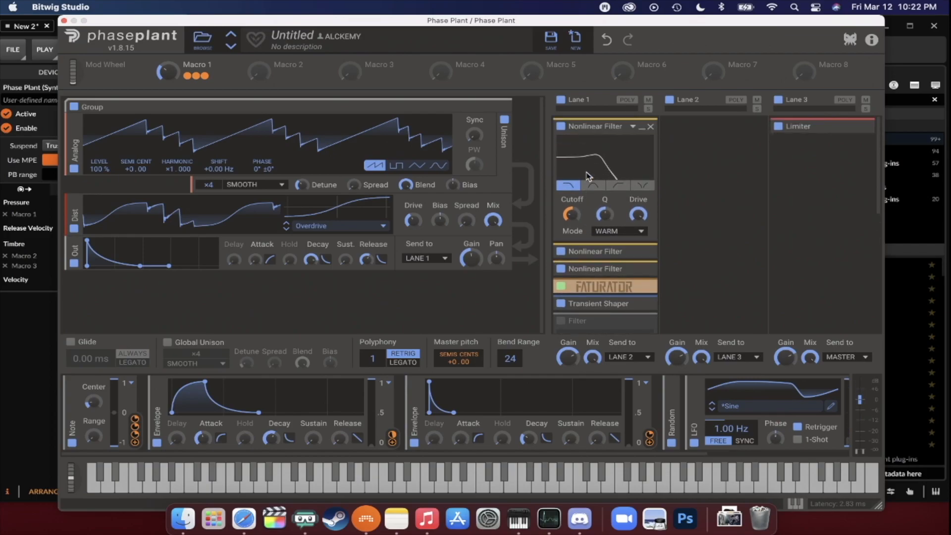
- Switch the Analog oscillator's waveform to sine
left_click(438, 165)
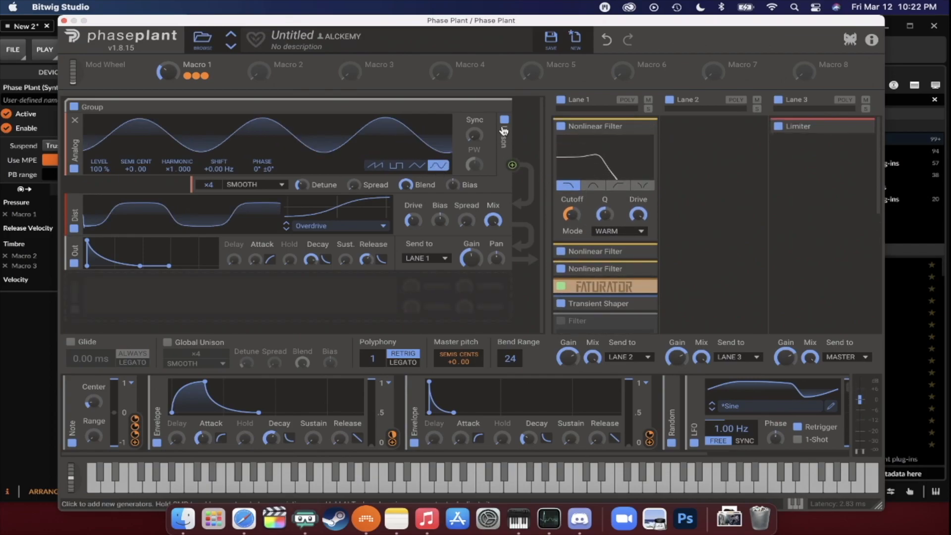
- Turn off the Analog oscillator's unison and bypass the second and third Nonlinear Filters, Faturator and Transient Shaper in Lane 1
left_click(505, 119)
left_click(562, 250)
scroll(562, 251, "down", 1)
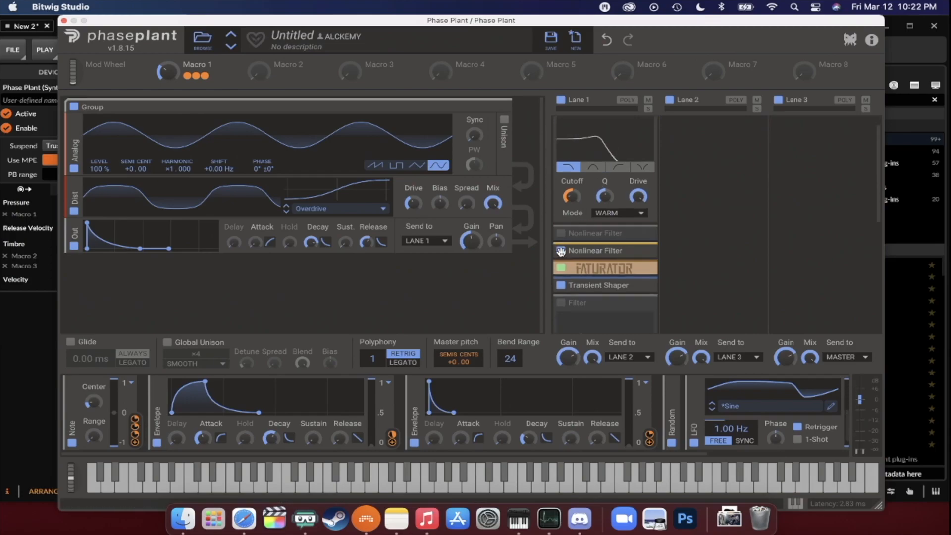
left_click(562, 252)
scroll(562, 251, "down", 1)
left_click(562, 253)
left_click(560, 269)
scroll(626, 253, "down", 4)
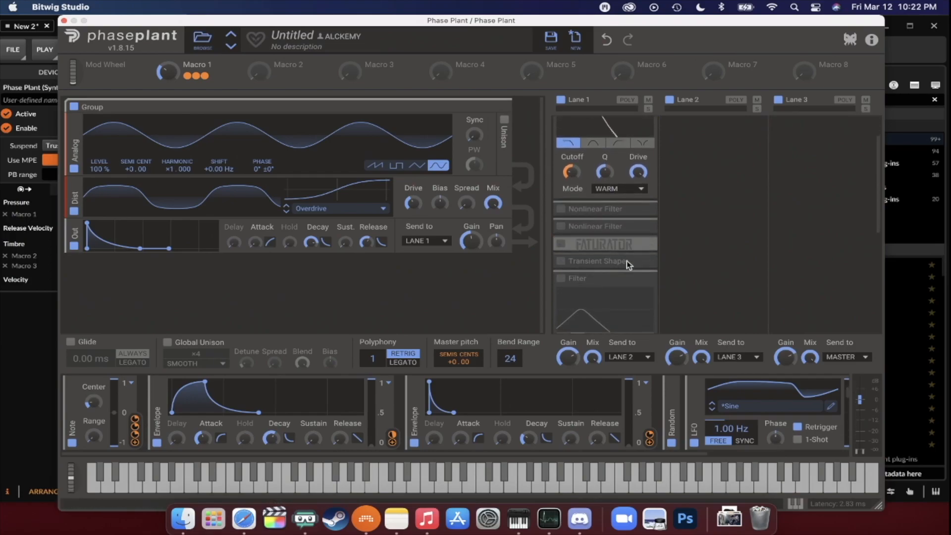
scroll(627, 253, "up", 5)
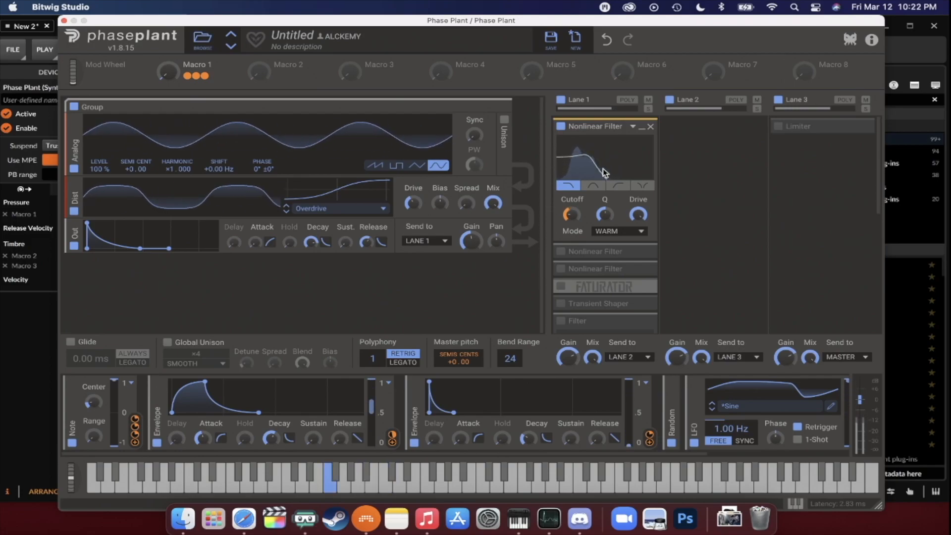
- Audition the Clean, Saturated and Tubular modes on the first Nonlinear Filter in Lane 1
left_click(611, 233)
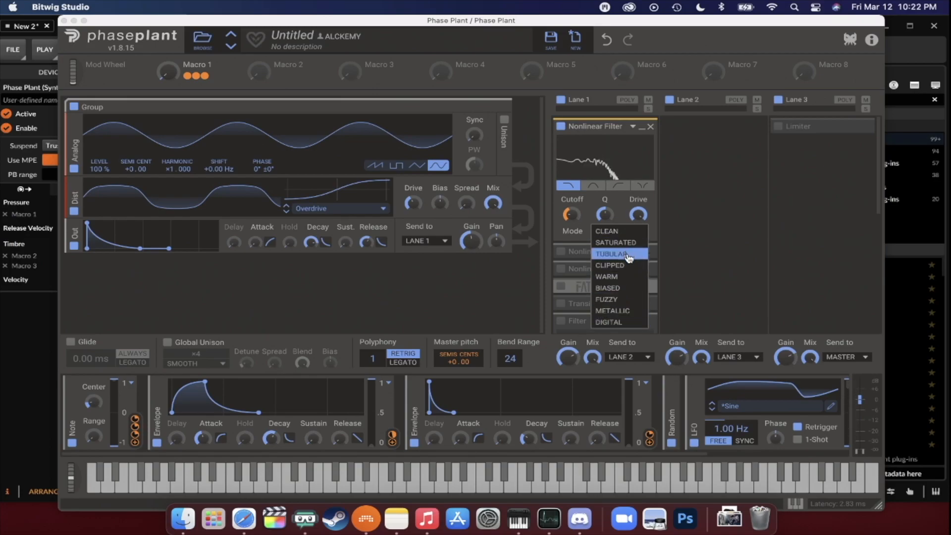
left_click(617, 232)
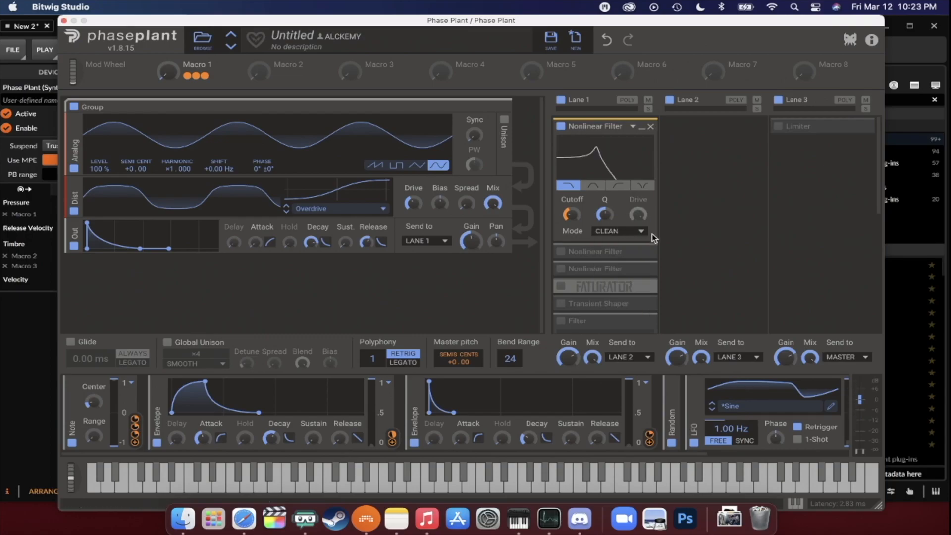
left_click(644, 230)
left_click(615, 241)
left_click(617, 234)
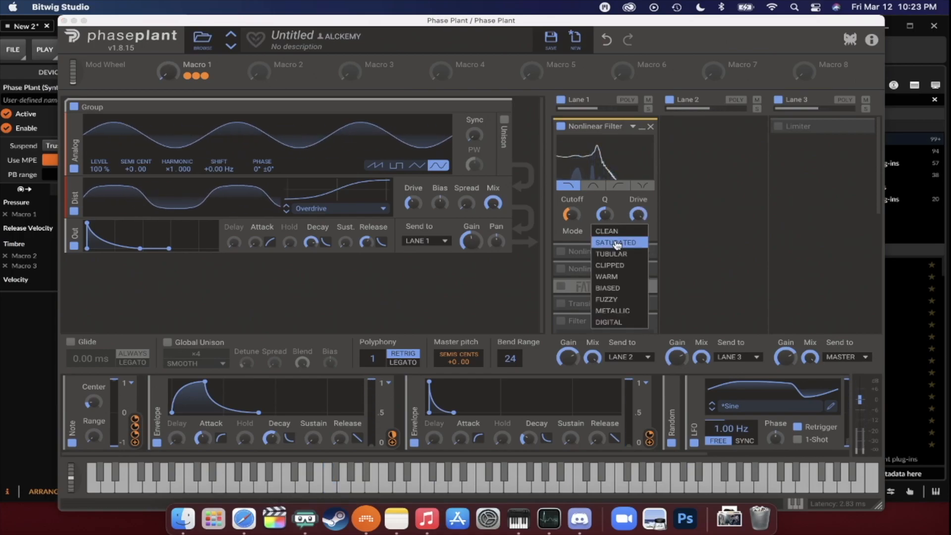
left_click(614, 253)
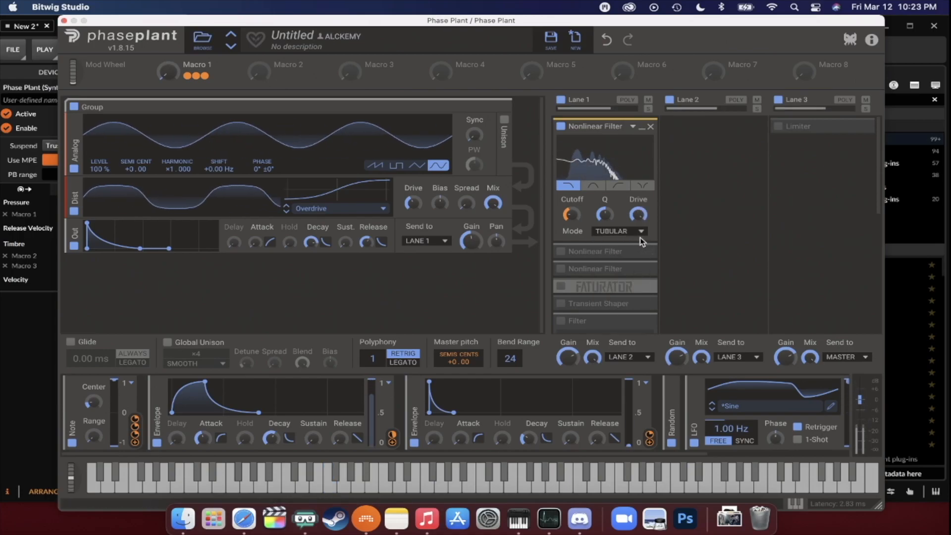
- Audition the Clipped, Warm and Biased modes on the first Nonlinear Filter in Lane 1
left_click(617, 234)
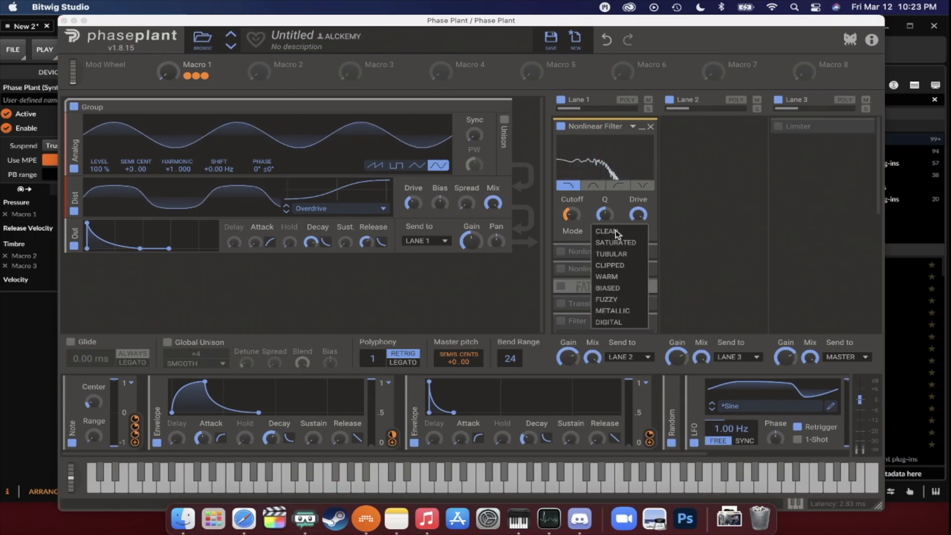
left_click(611, 267)
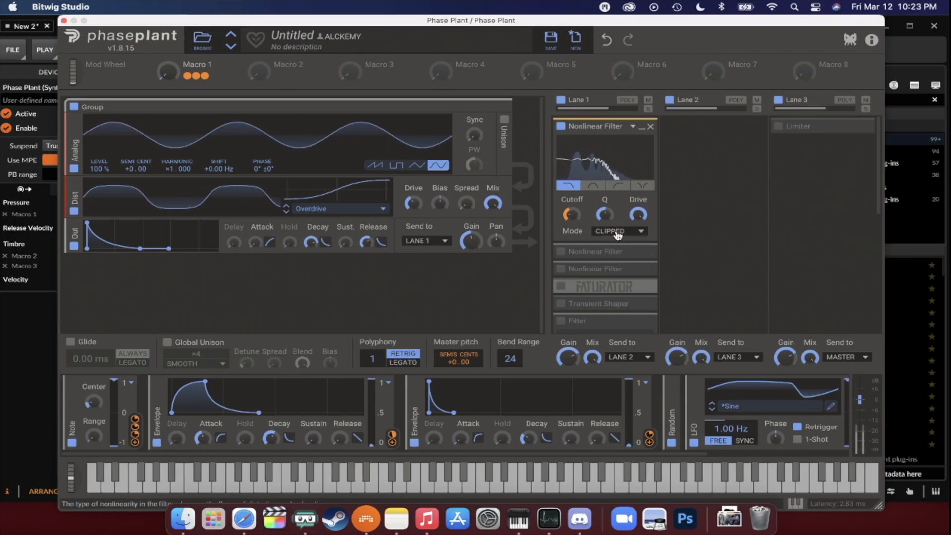
left_click(616, 233)
left_click(611, 277)
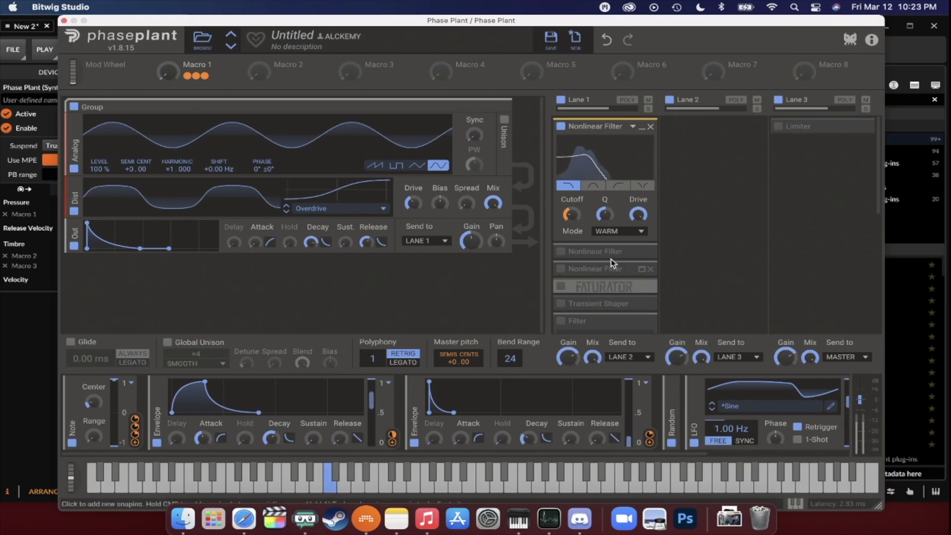
left_click(619, 233)
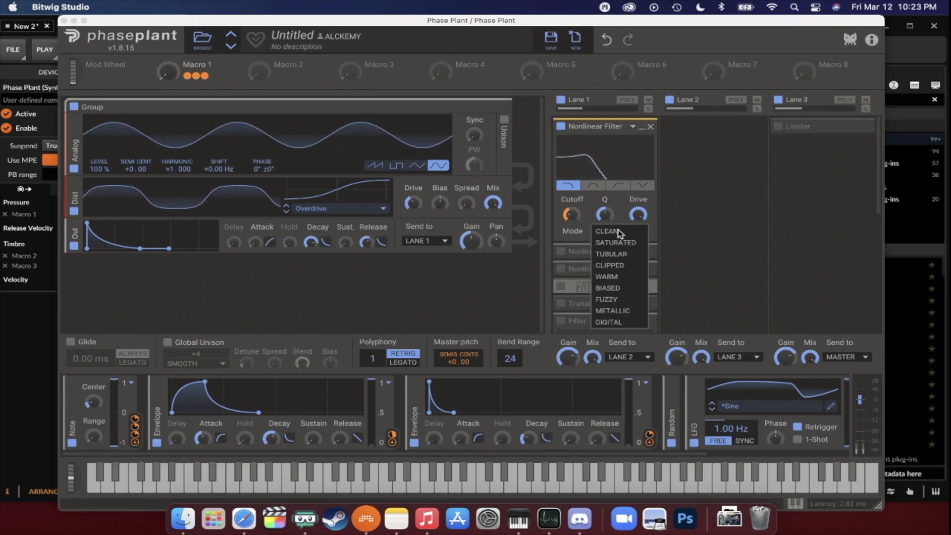
left_click(607, 289)
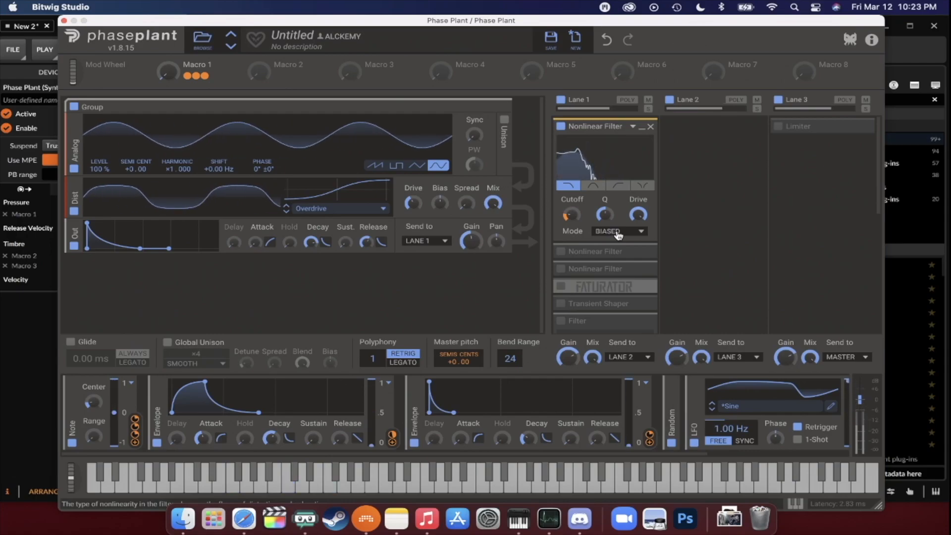
- Audition the Fuzzy and Metallic modes on the first Nonlinear Filter in Lane 1, and set it to Digital
left_click(618, 234)
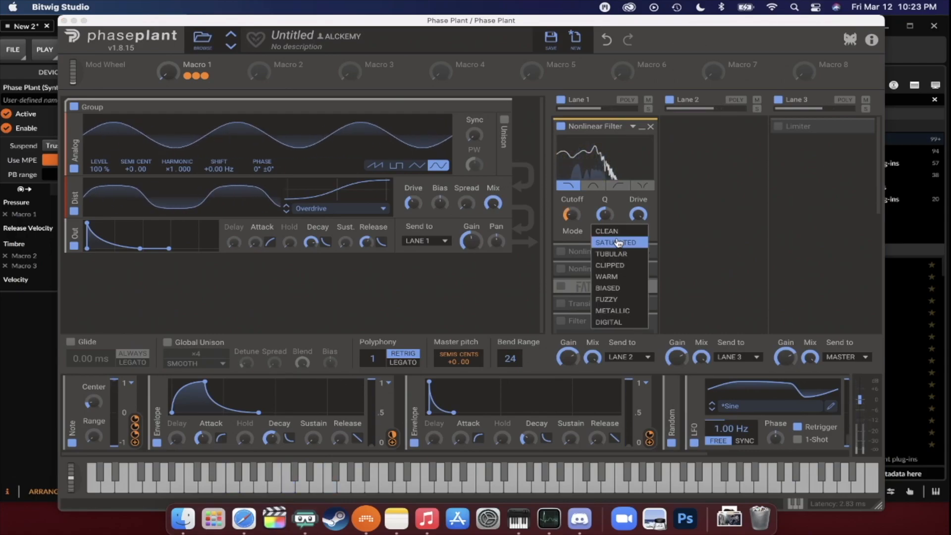
left_click(609, 299)
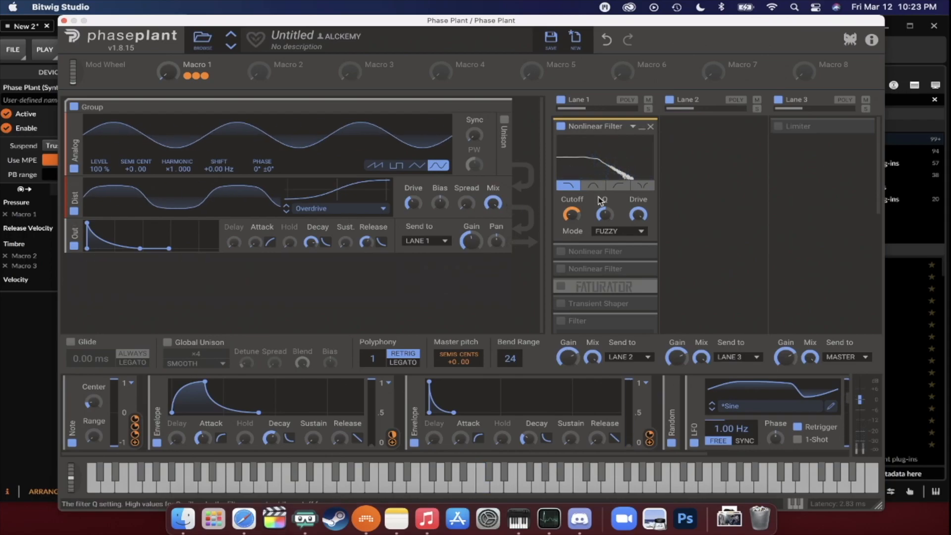
left_click(614, 231)
left_click(613, 311)
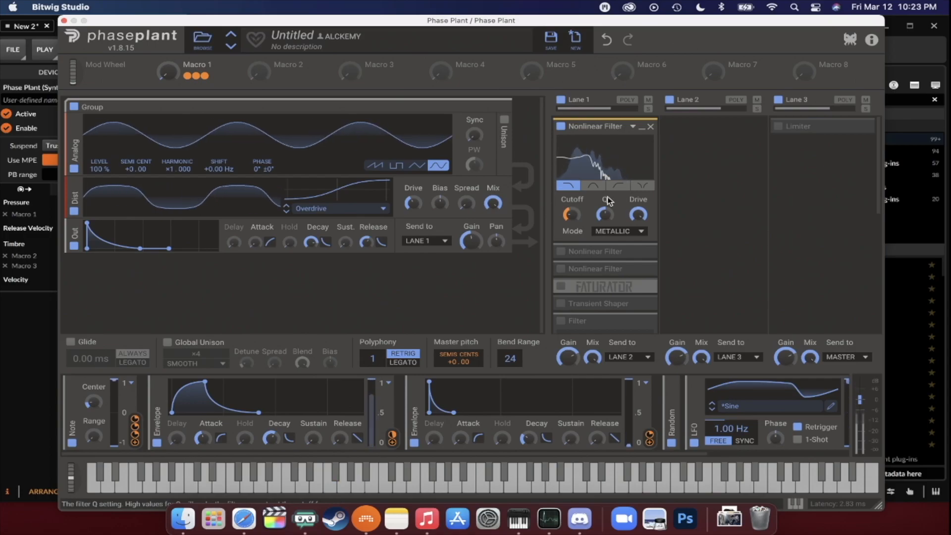
left_click(614, 231)
left_click(614, 322)
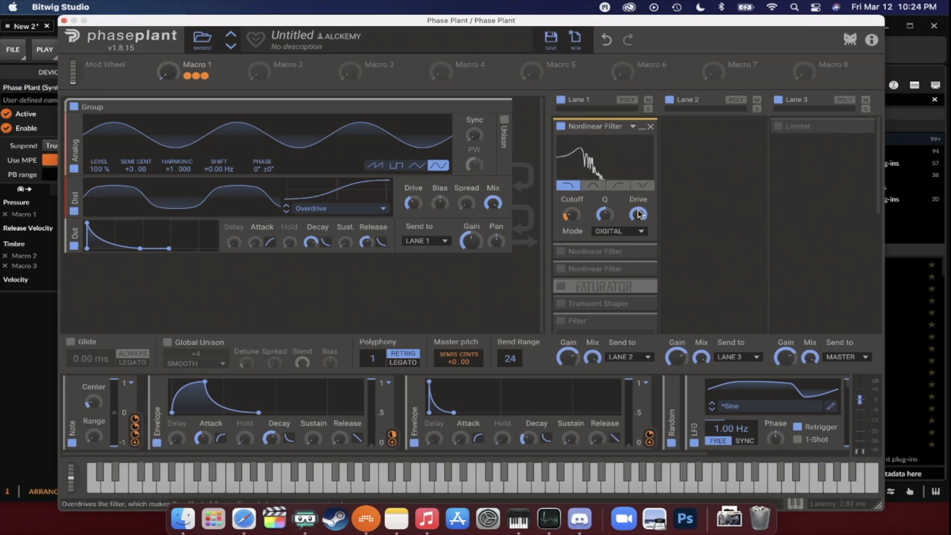
- Enable the Limiter in Lane 3, and set the re-enabled second Nonlinear Filter in Lane 1 to Metallic mode
left_click(781, 128)
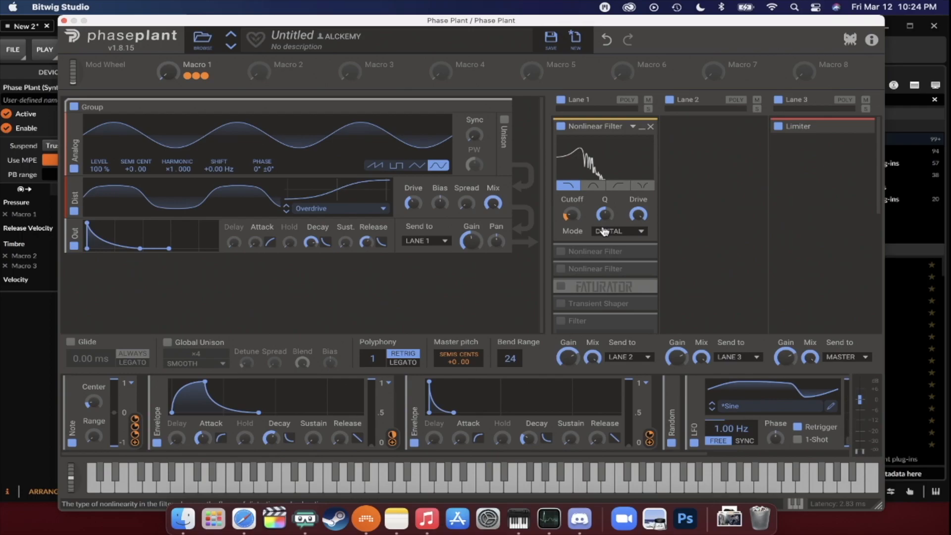
left_click(642, 251)
scroll(620, 238, "down", 3)
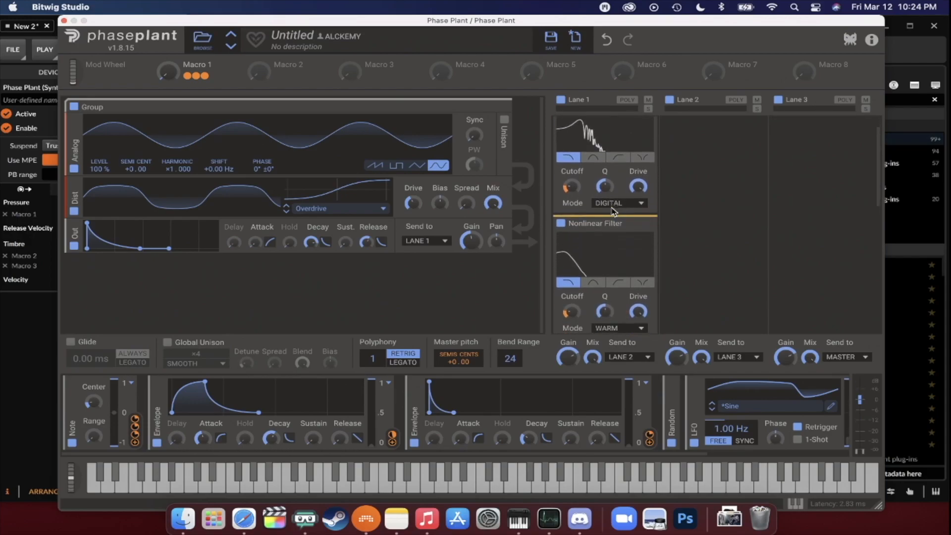
scroll(618, 249, "down", 3)
left_click(618, 245)
left_click(623, 323)
- Enable and expand the third Nonlinear Filter in Lane 1, and set its mode to Tubular
scroll(602, 233, "down", 3)
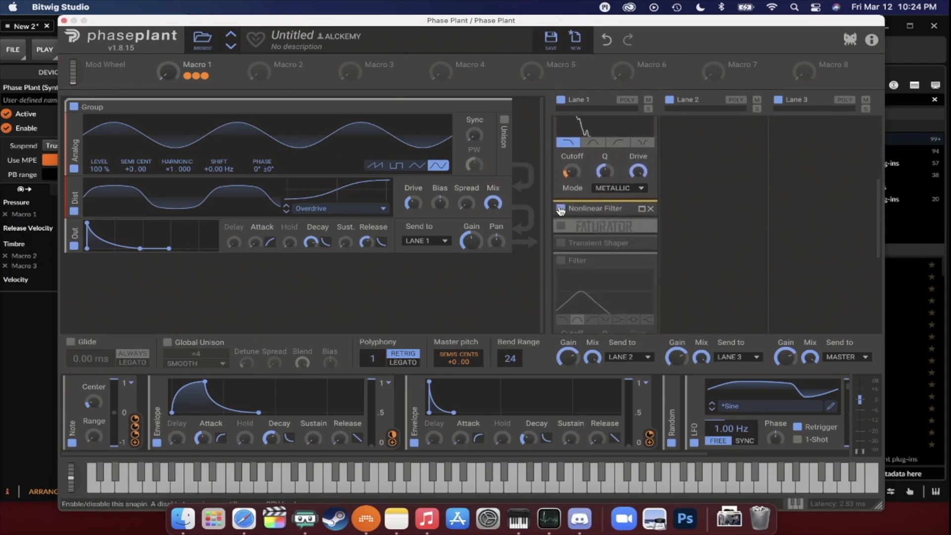
left_click(642, 209)
scroll(614, 278, "down", 1)
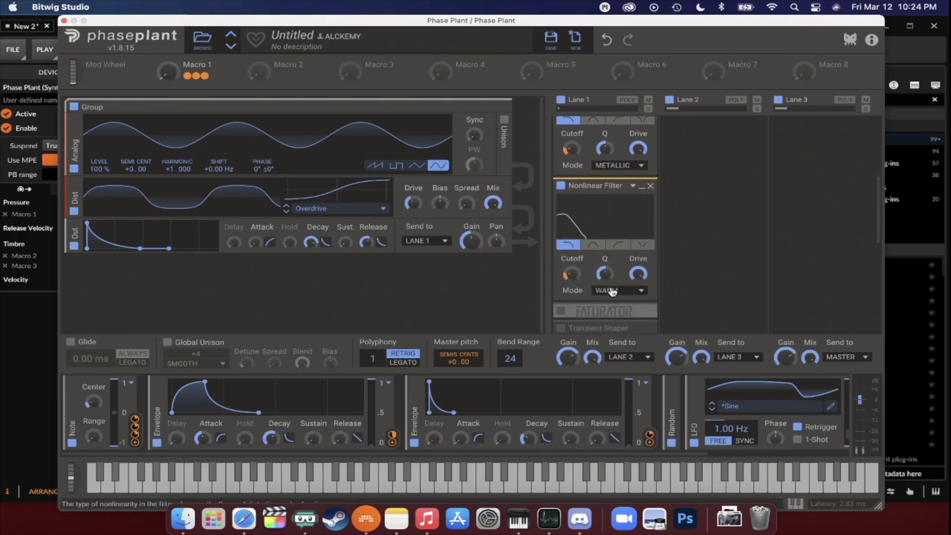
left_click(617, 291)
left_click(615, 325)
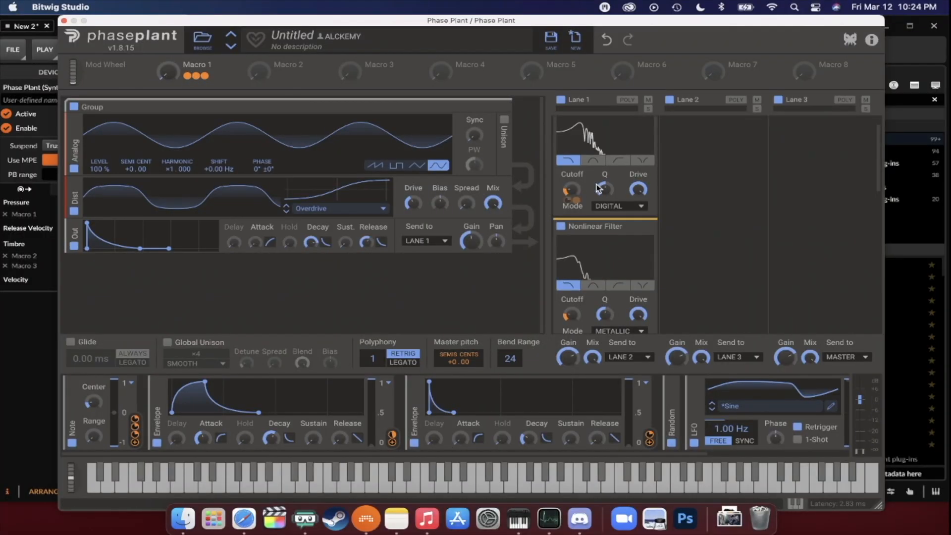
- Collapse the three Nonlinear Filters in Lane 1 and raise Macro 1 to audition the combined filtering
scroll(643, 132, "up", 3)
left_click(642, 161)
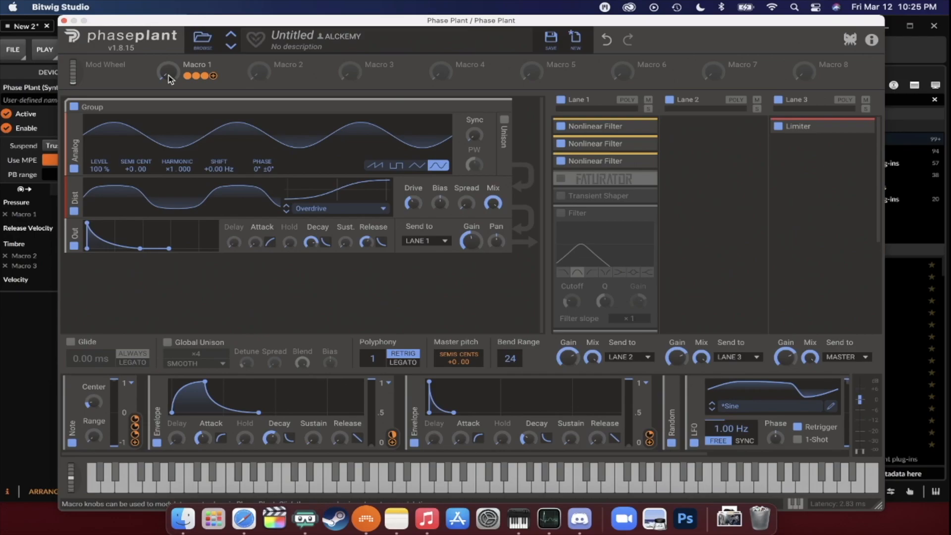
left_click_drag(168, 75, 168, 66)
- Enable unison on the Analog oscillator with 2 voices, and audition it while adjusting Macro 1
scroll(594, 135, "down", 1)
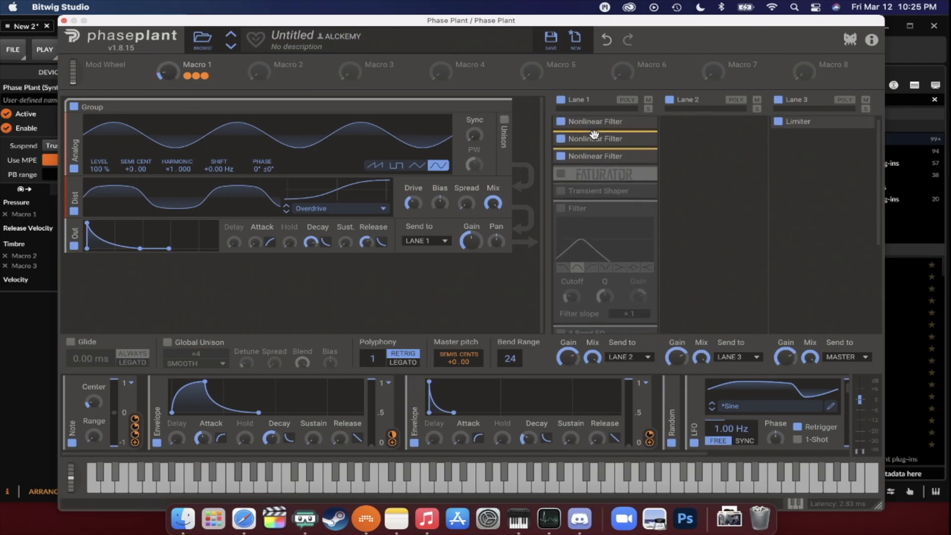
scroll(594, 134, "down", 2)
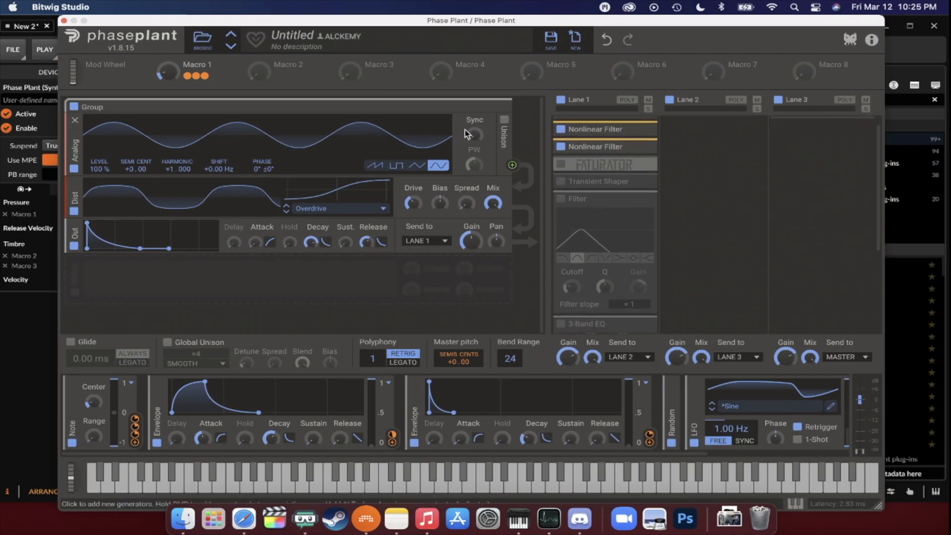
left_click(504, 119)
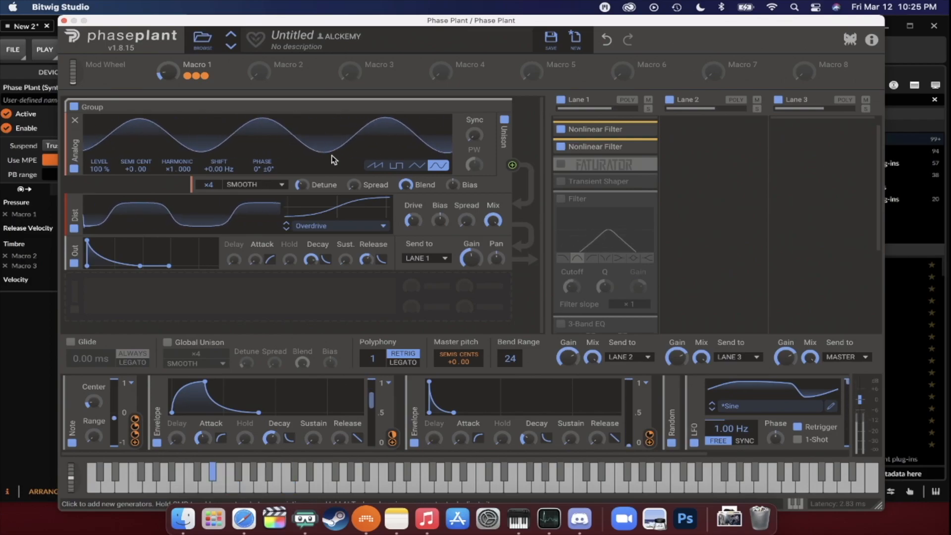
left_click_drag(210, 185, 210, 198)
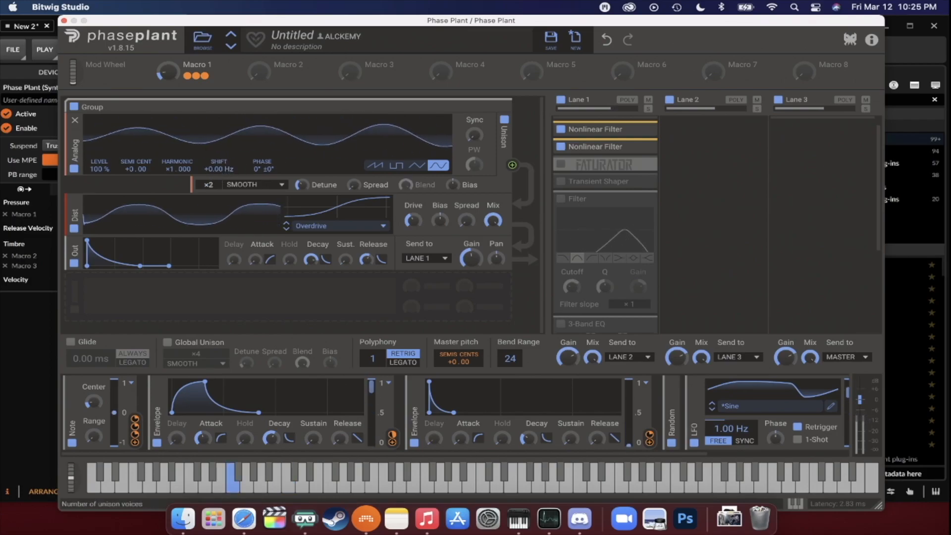
left_click_drag(163, 69, 171, 70)
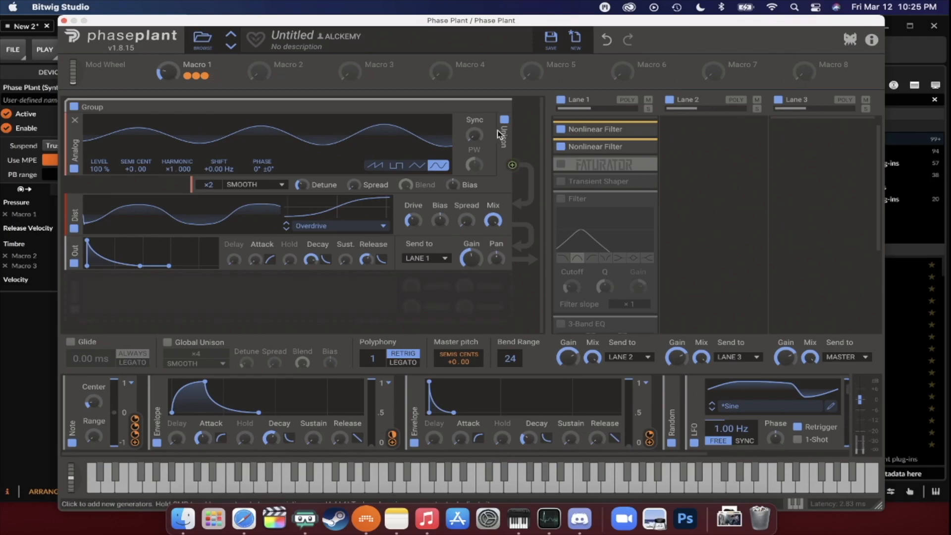
- Audition the Analog oscillator's sawtooth waveform while sweeping Macro 1, and return the oscillator to sine
left_click(375, 165)
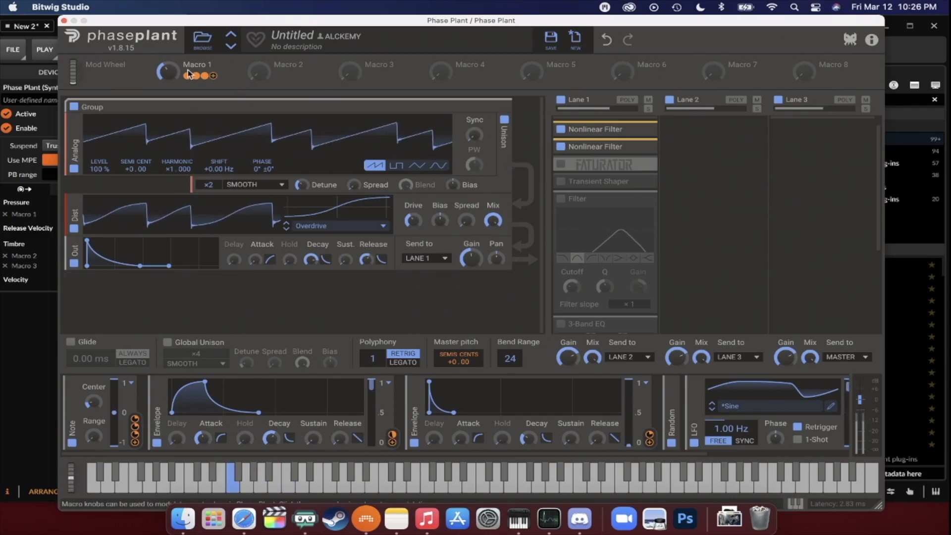
left_click_drag(167, 72, 167, 113)
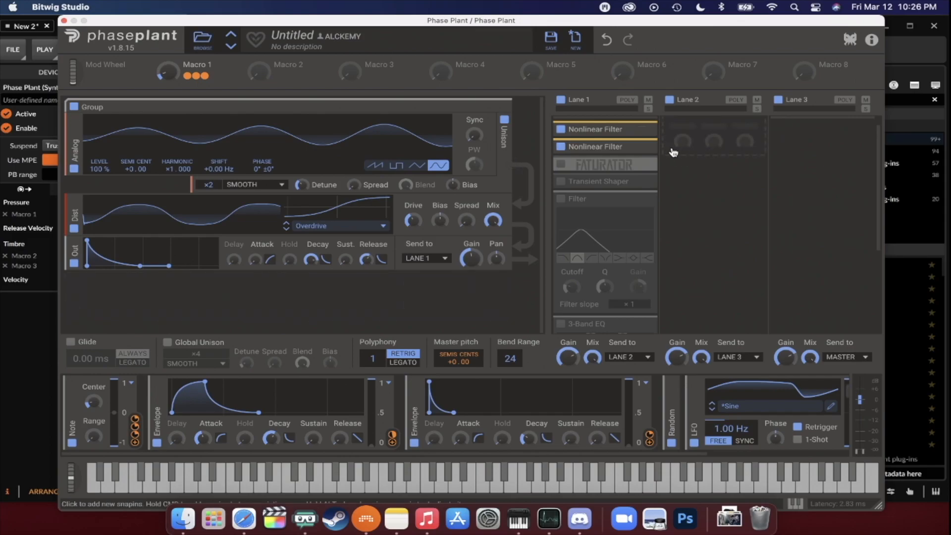
- Expand the third Nonlinear Filter in Lane 1 to check its curve and mode, and collapse it again
scroll(631, 162, "up", 1)
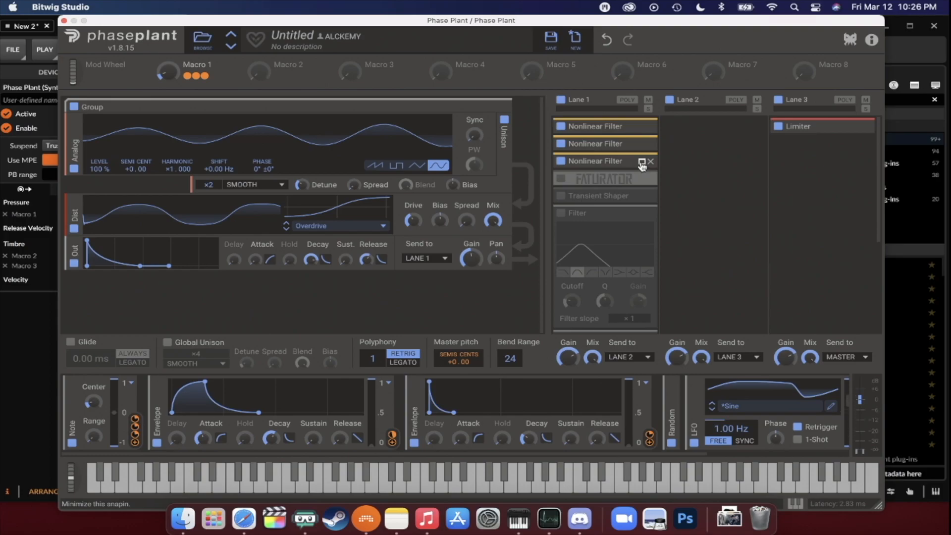
left_click(643, 165)
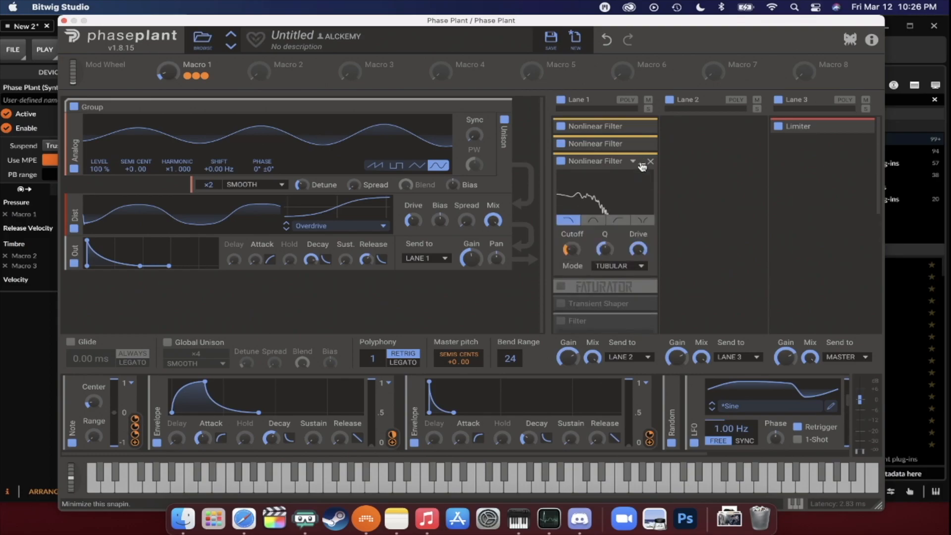
left_click(643, 163)
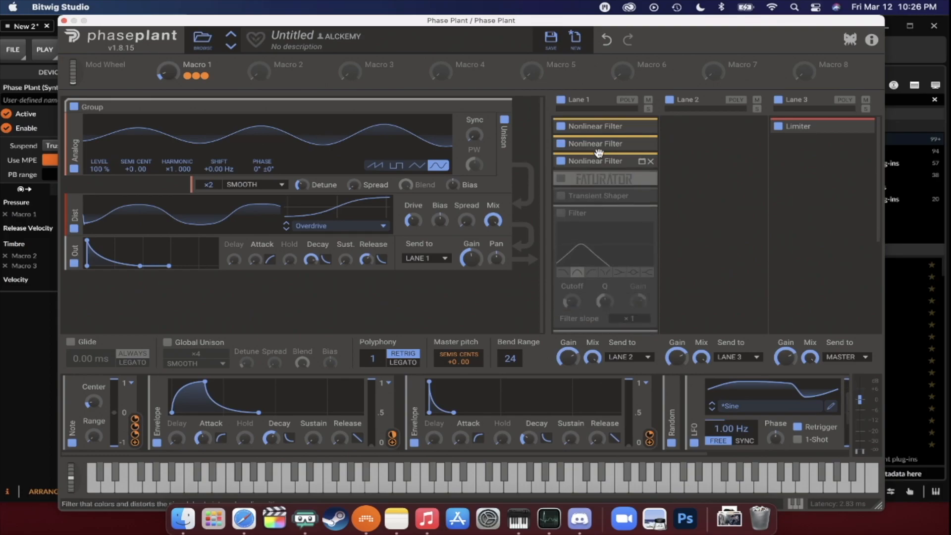
- Raise the Analog oscillator's Sync slightly, audition it with Macro 1, and expand the third Nonlinear Filter
left_click_drag(475, 135, 477, 140)
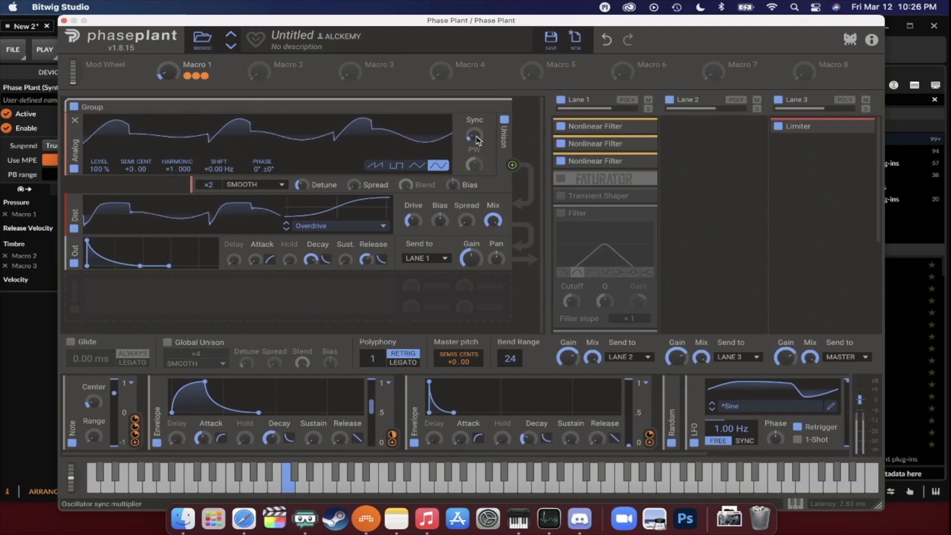
left_click_drag(172, 76, 172, 68)
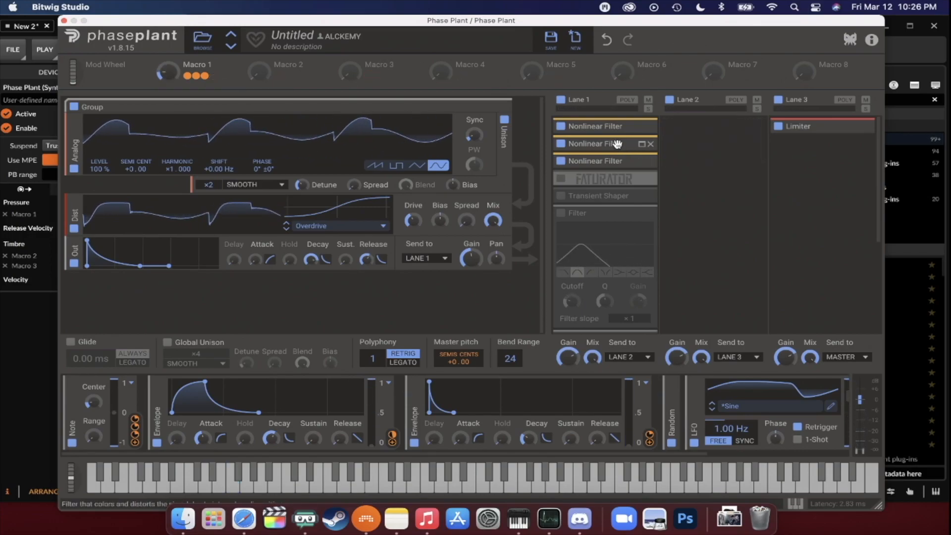
left_click(639, 160)
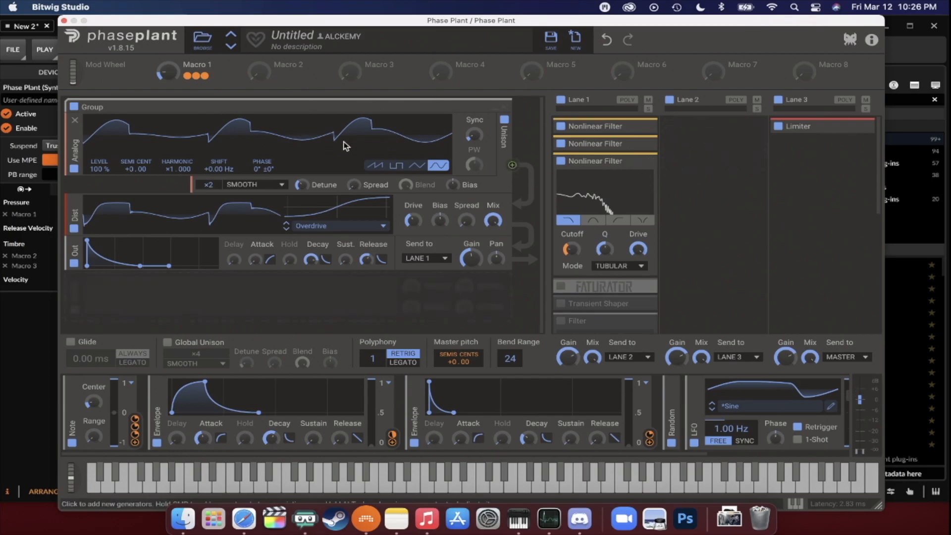
- Switch the Analog oscillator's waveform to sawtooth and audition it with more Sync while adjusting Macro 1
left_click(375, 165)
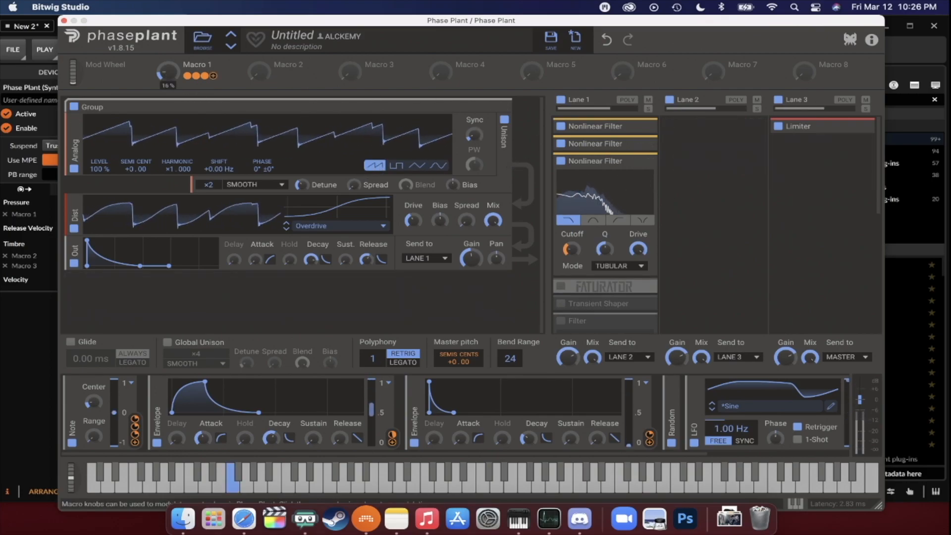
left_click_drag(476, 141, 476, 134)
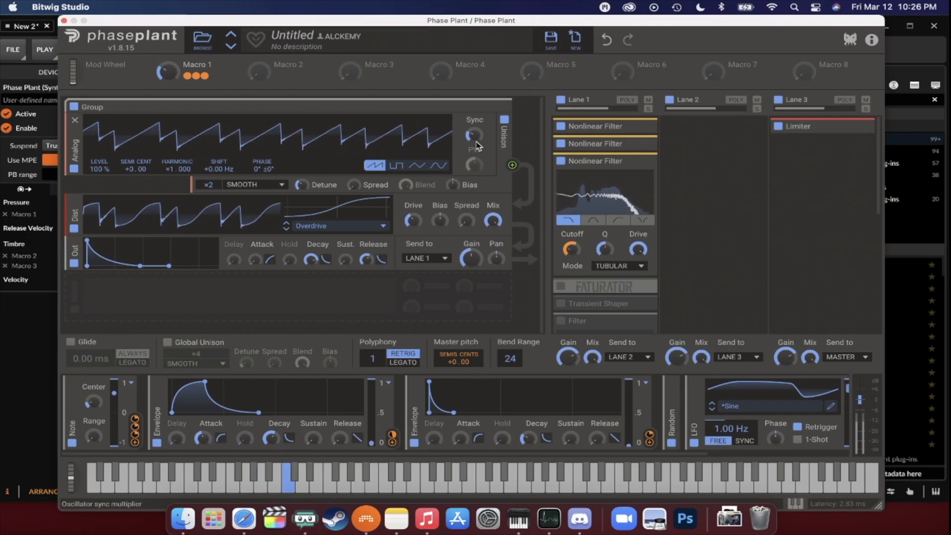
left_click_drag(168, 73, 169, 72)
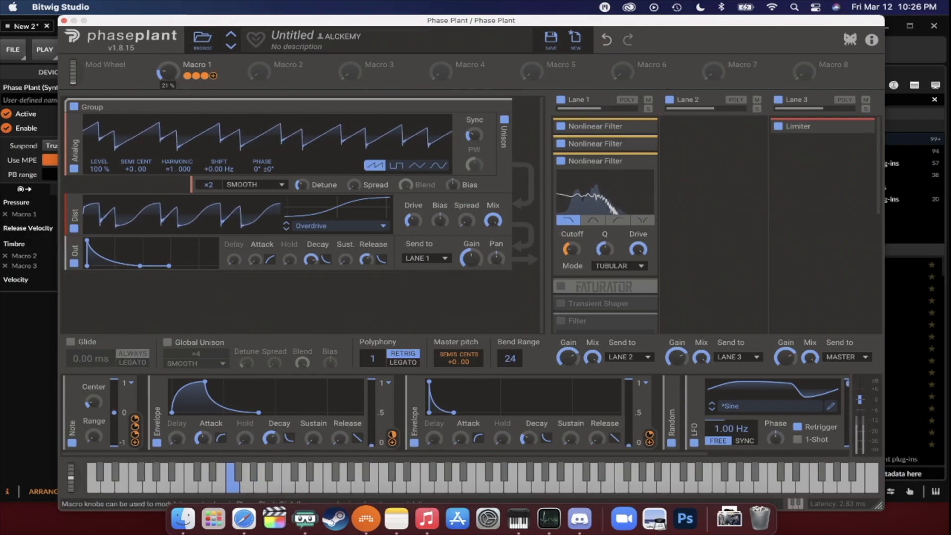
- Return the Analog oscillator's Sync to its minimum and collapse the third Nonlinear Filter in Lane 1
left_click_drag(474, 136, 477, 162)
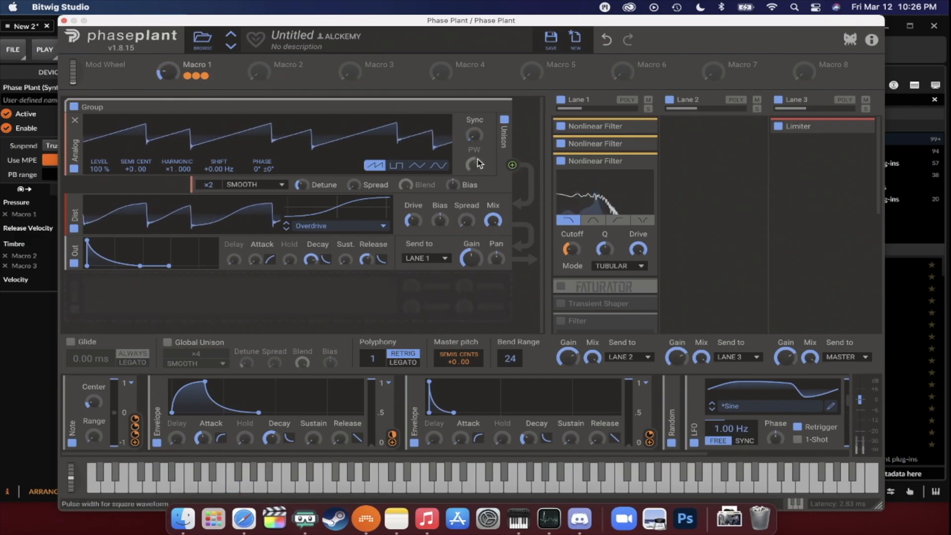
left_click(641, 162)
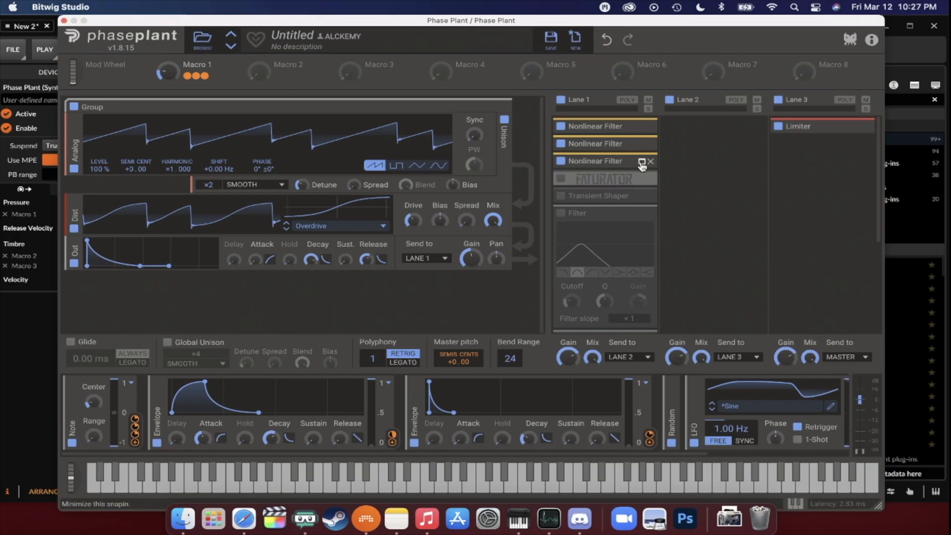